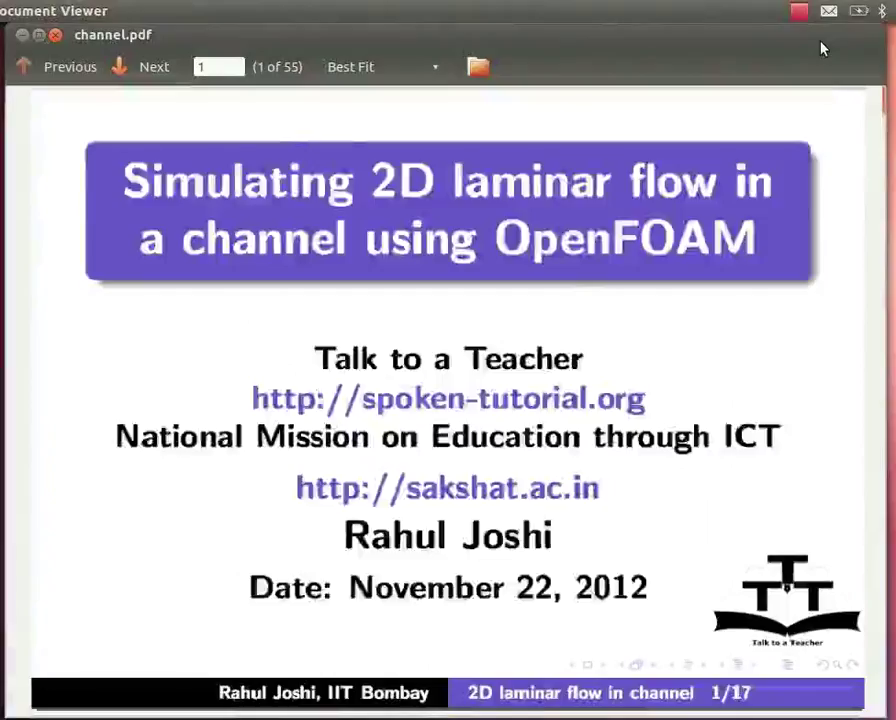
Show the Learning Objectives slide with its meshing, solving/post-processing and validation bullets
{"action": "key", "text": "Page_Down"}
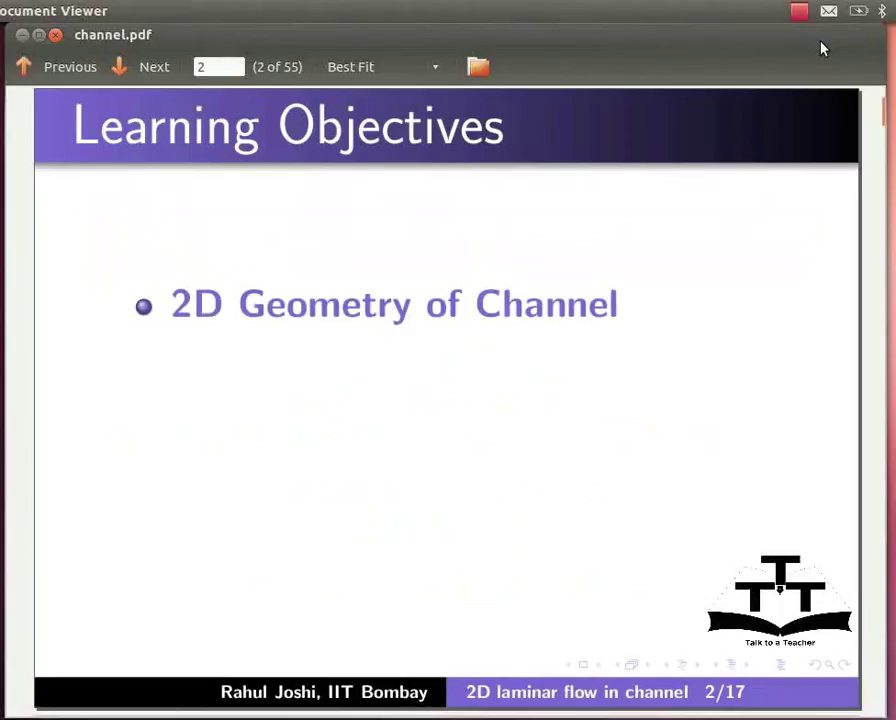
{"action": "key", "text": "Page_Down"}
{"action": "key", "text": "Page_Down"}
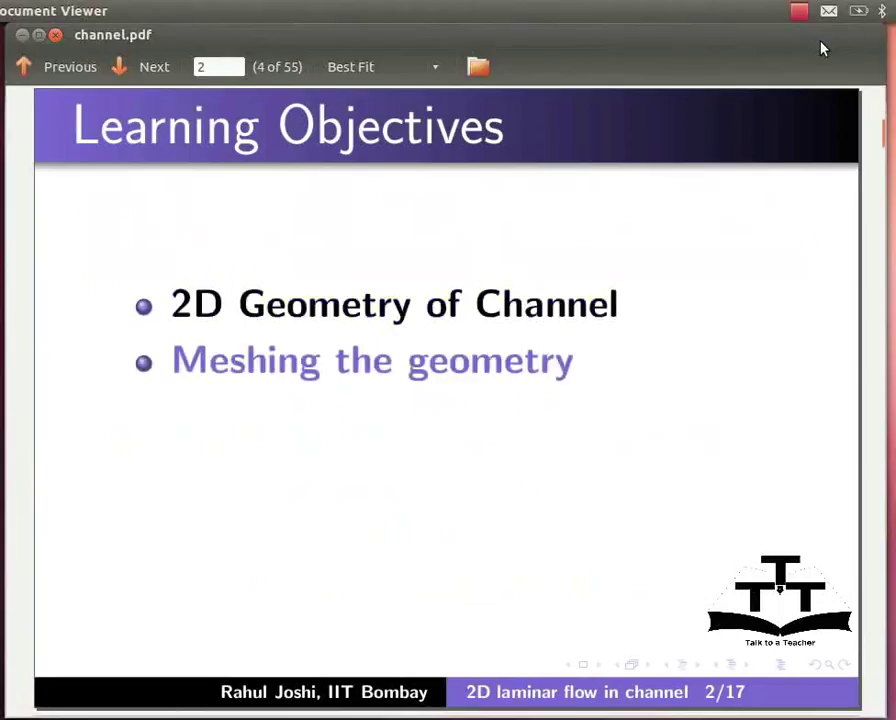
{"action": "key", "text": "Page_Down"}
{"action": "key", "text": "Page_Down"}
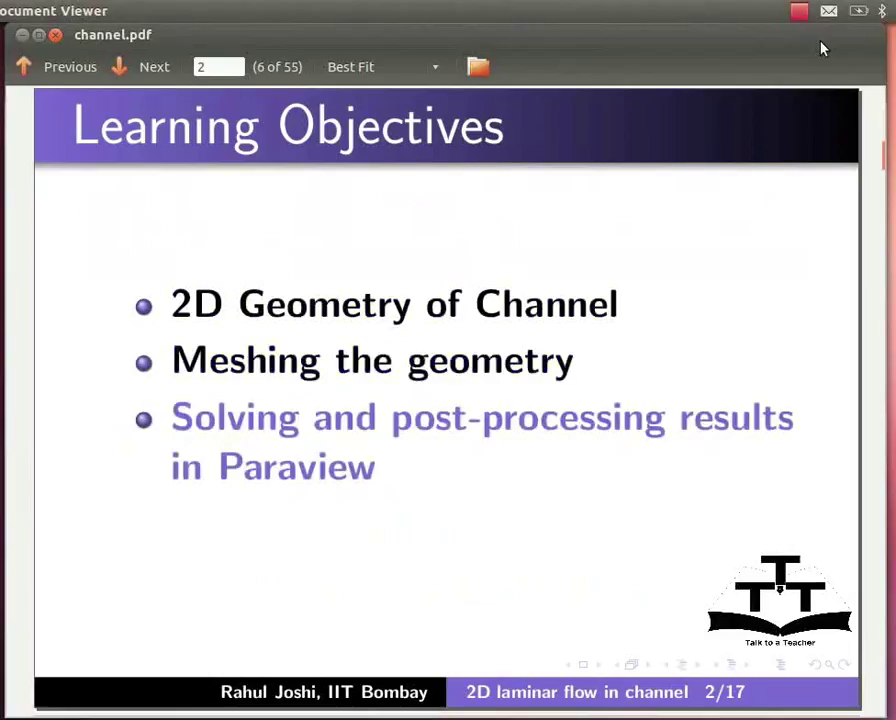
{"action": "key", "text": "Page_Down"}
{"action": "key", "text": "Page_Down"}
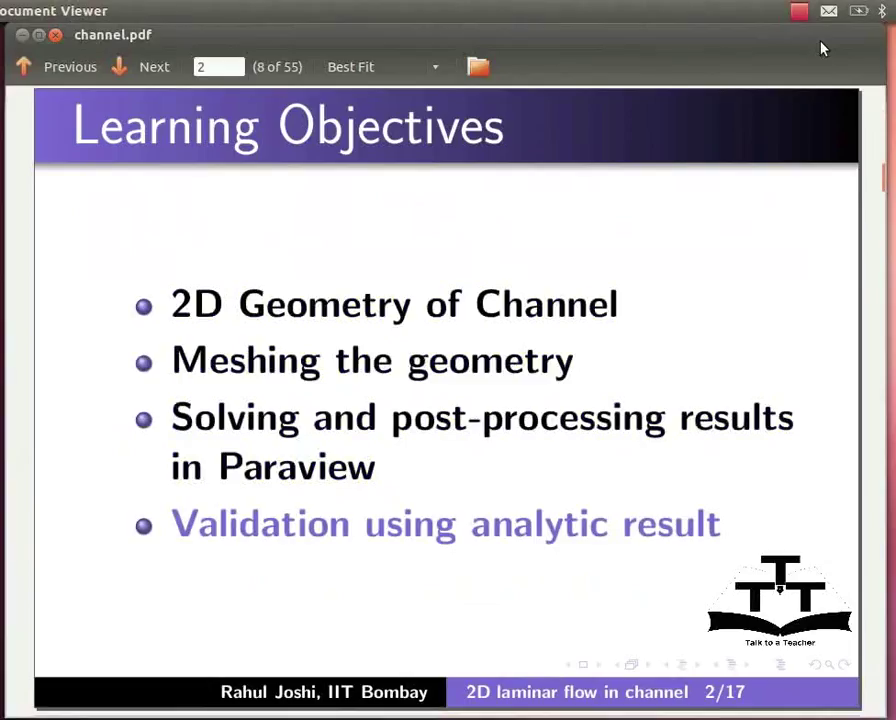
Reveal the OpenFOAM 2.1.1, ParaView 3.12.0 and Ubuntu requirements, then advance to Prerequisite
{"action": "key", "text": "Page_Down"}
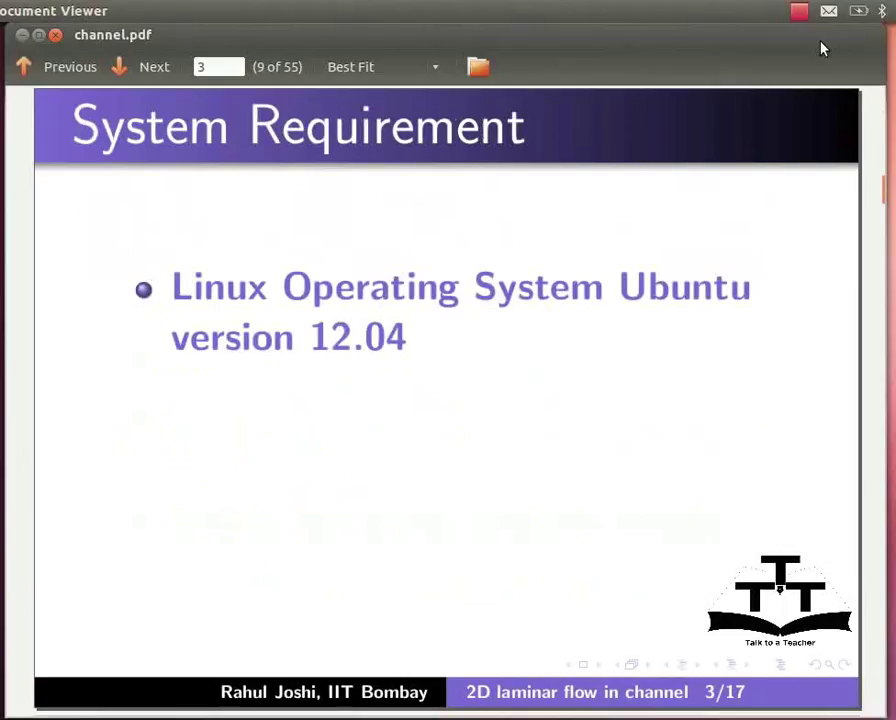
{"action": "key", "text": "Page_Down"}
{"action": "key", "text": "Page_Down"}
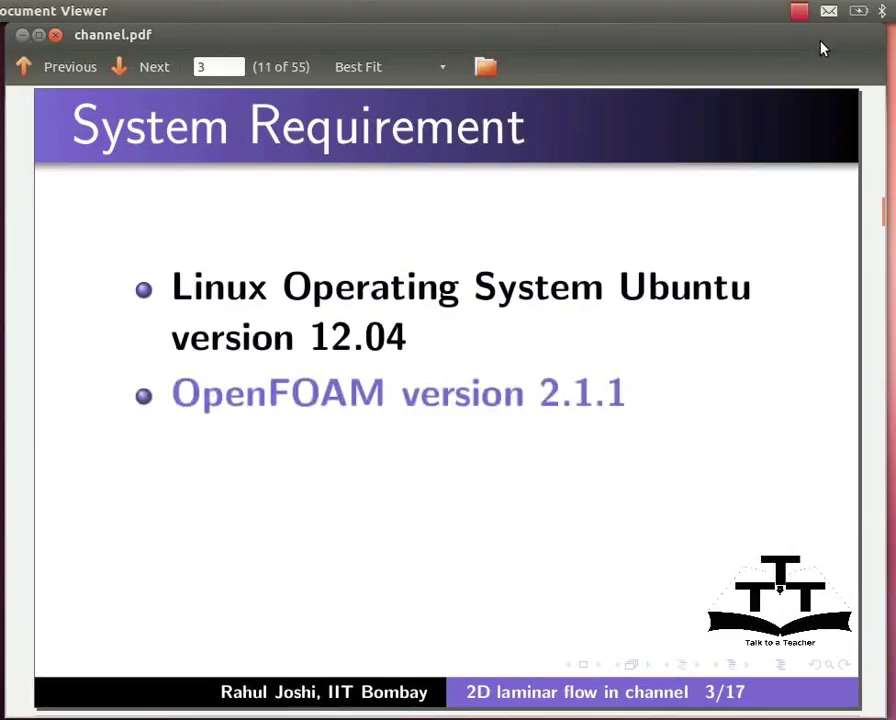
{"action": "key", "text": "Page_Down"}
{"action": "key", "text": "Page_Down"}
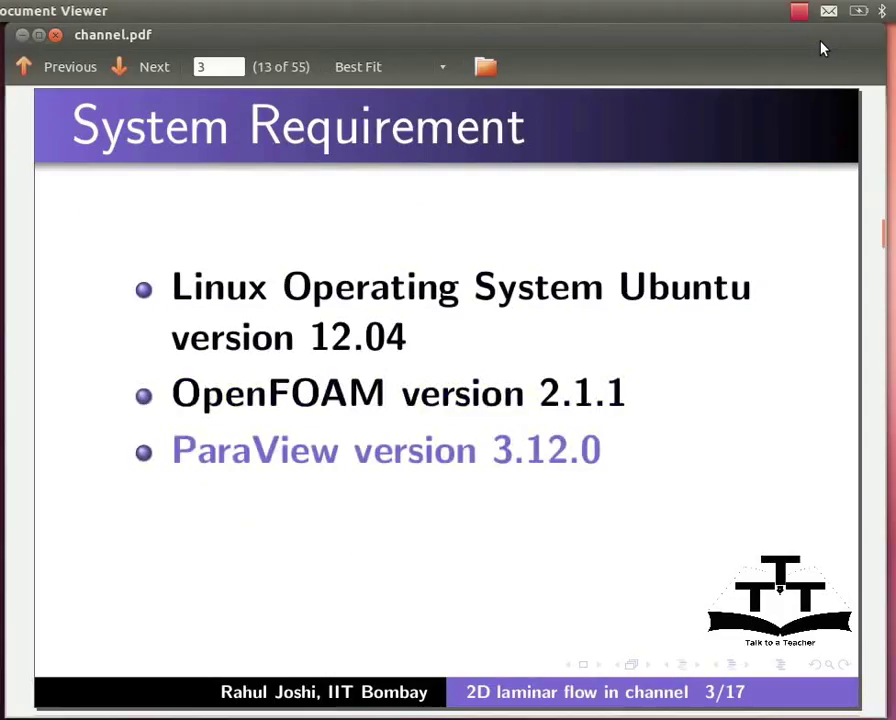
{"action": "key", "text": "Page_Down"}
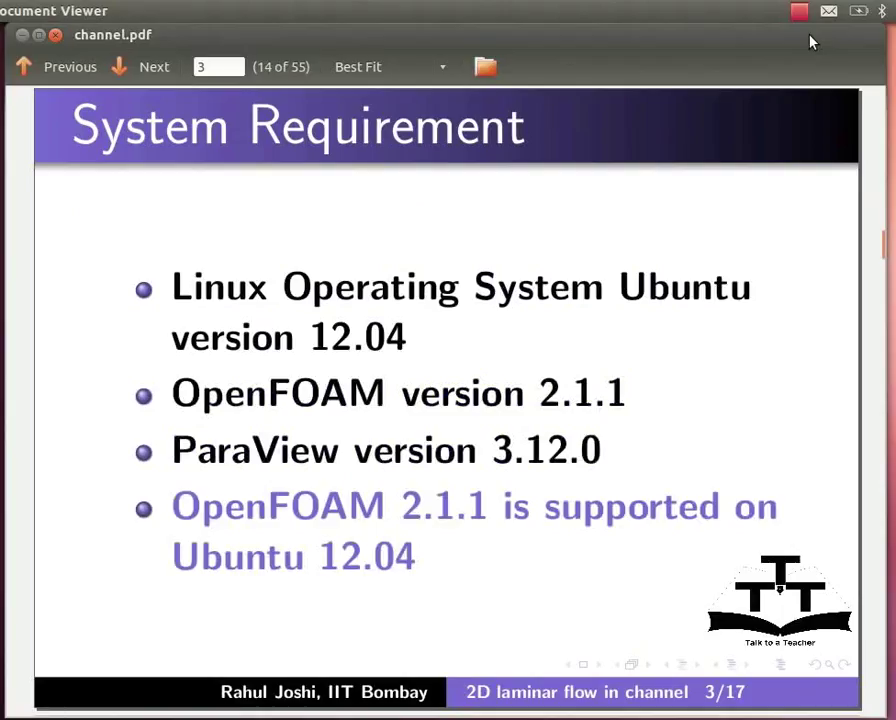
{"action": "key", "text": "Page_Down"}
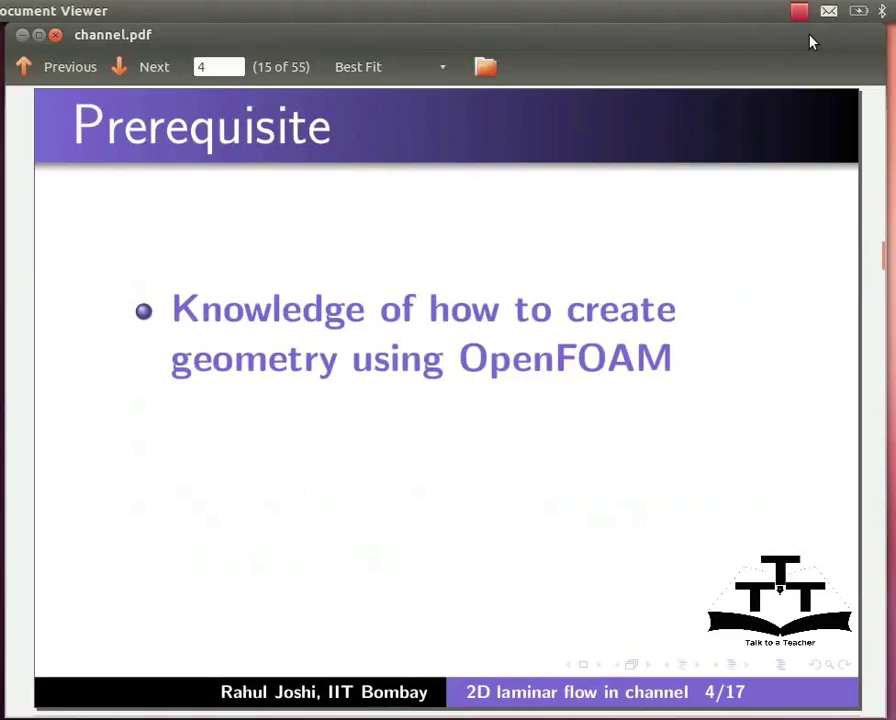
Reveal the related-tutorials note and the About flow in channel slide, through the channel diagram
{"action": "key", "text": "Page_Down"}
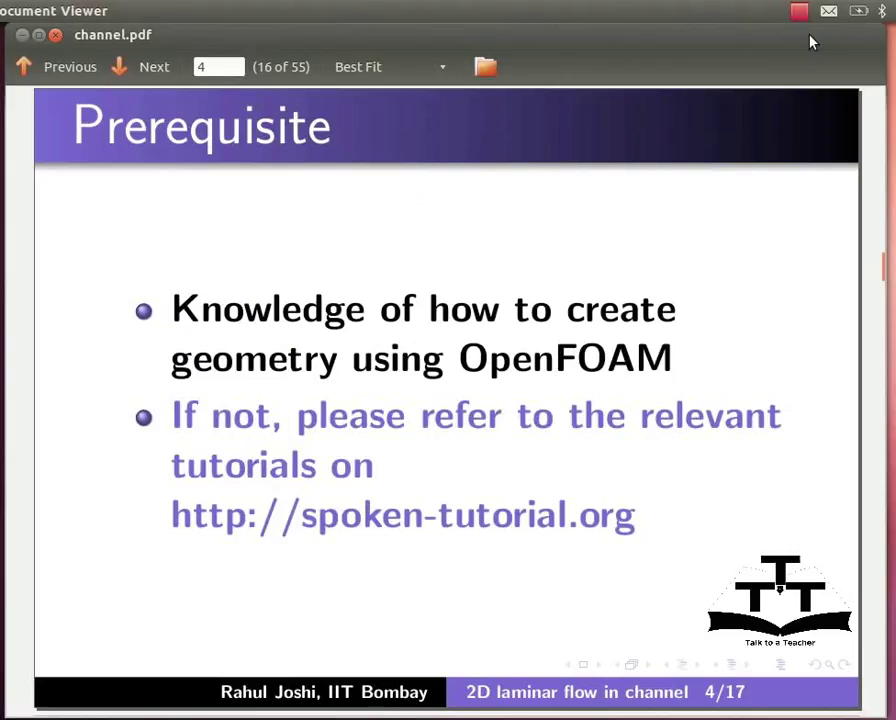
{"action": "key", "text": "Page_Down"}
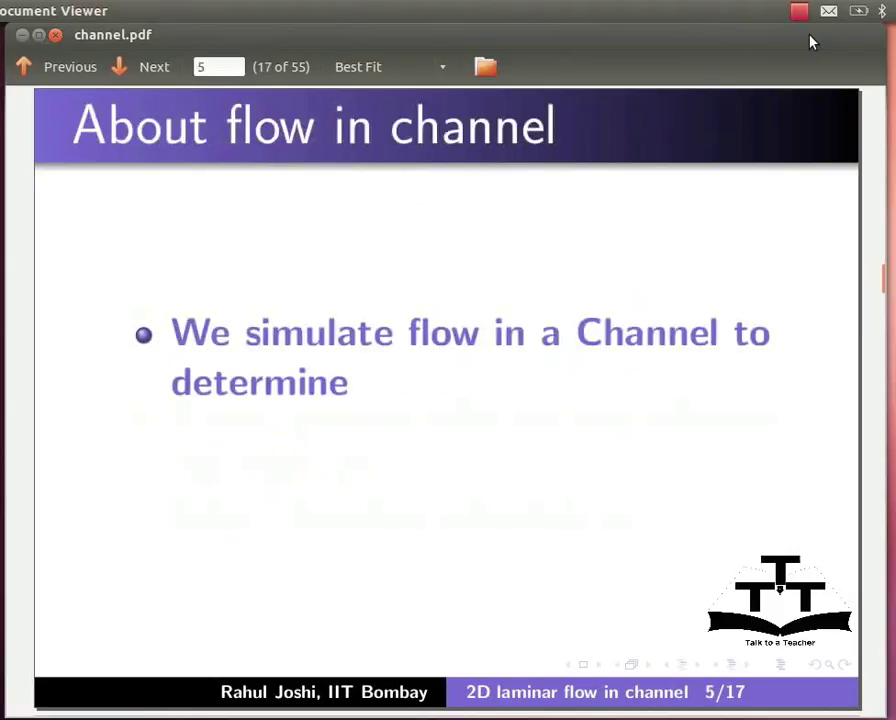
{"action": "key", "text": "Page_Down"}
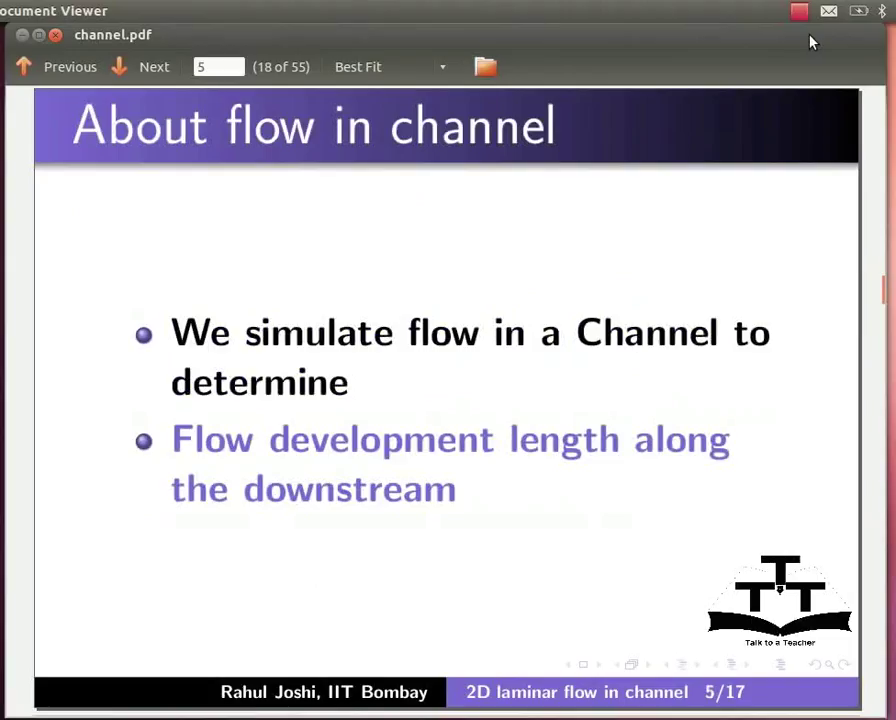
{"action": "key", "text": "Page_Down"}
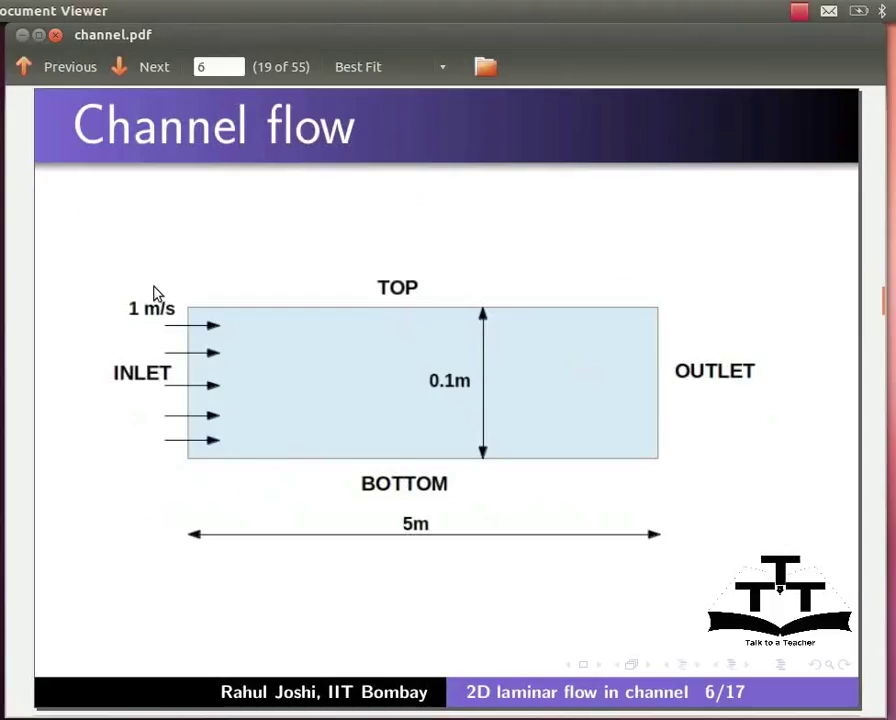
Reveal the channel size, inlet velocity and Reynolds number boundary conditions, reaching File structure
{"action": "key", "text": "Page_Down"}
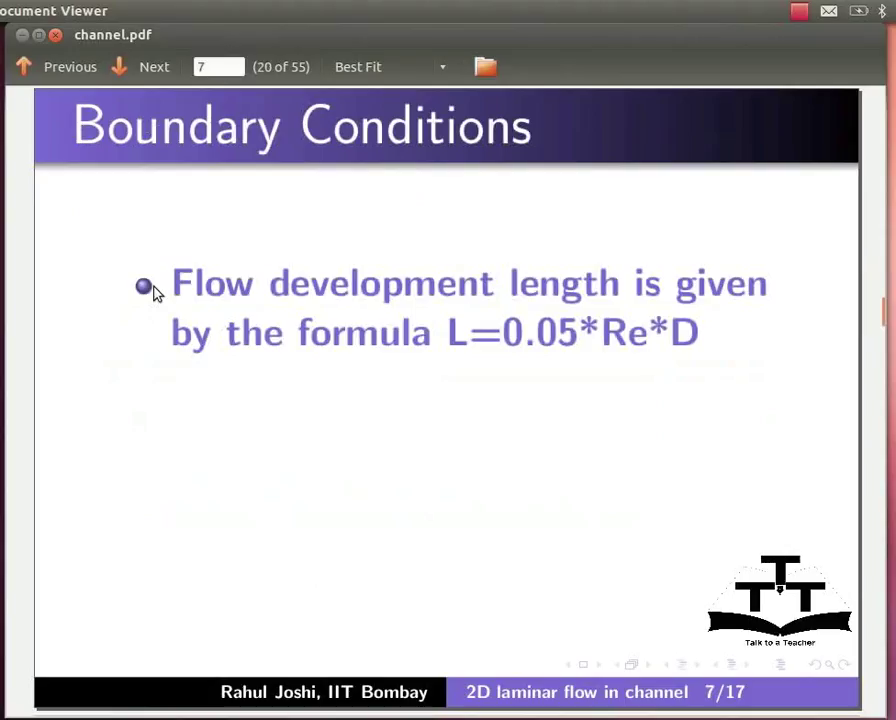
{"action": "key", "text": "Page_Down"}
{"action": "key", "text": "Page_Down"}
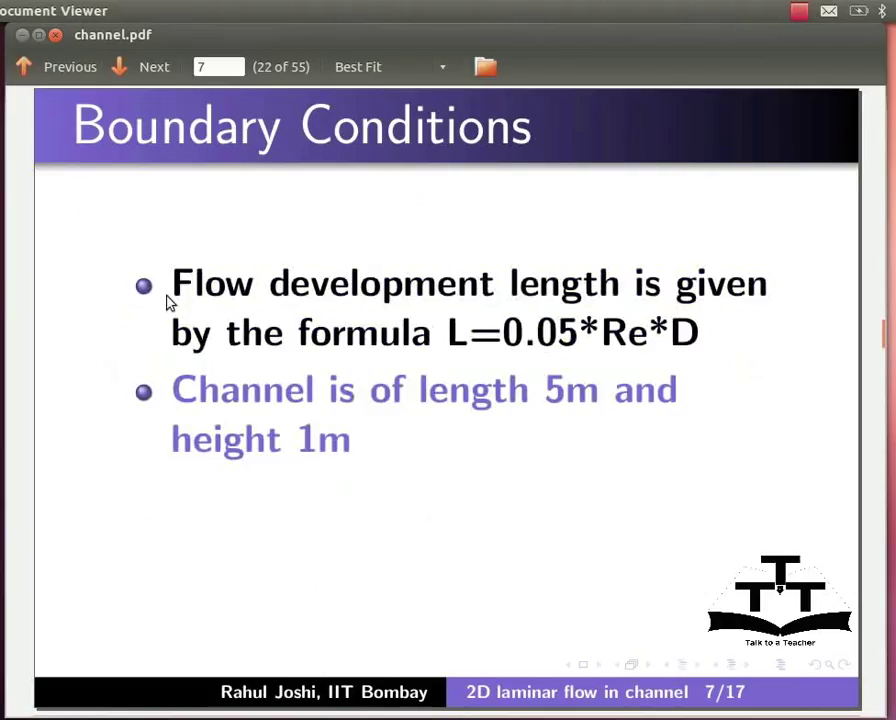
{"action": "key", "text": "Page_Down"}
{"action": "key", "text": "Page_Down"}
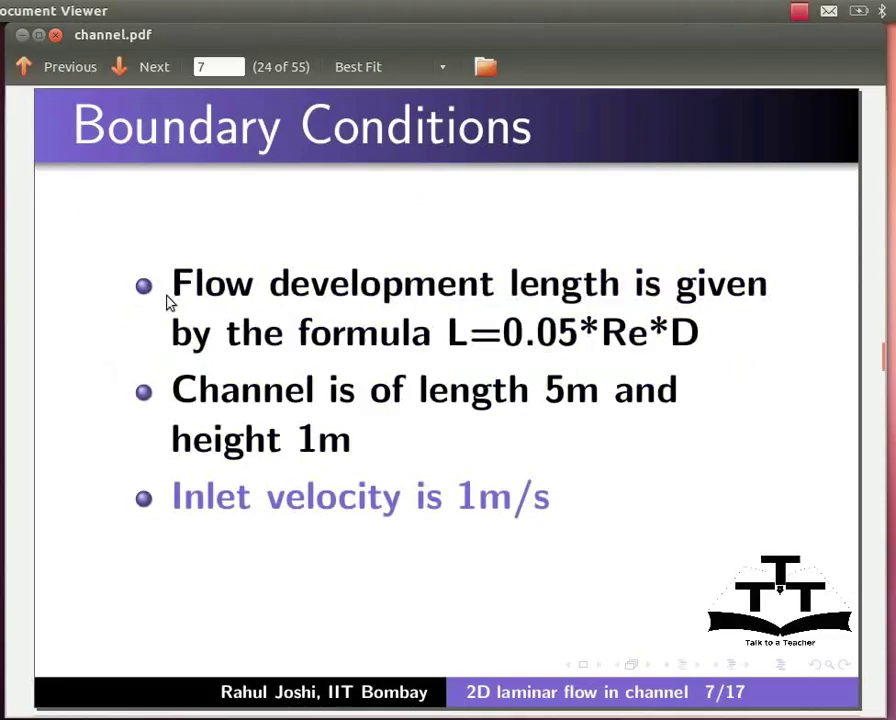
{"action": "key", "text": "Page_Down"}
{"action": "key", "text": "Page_Down"}
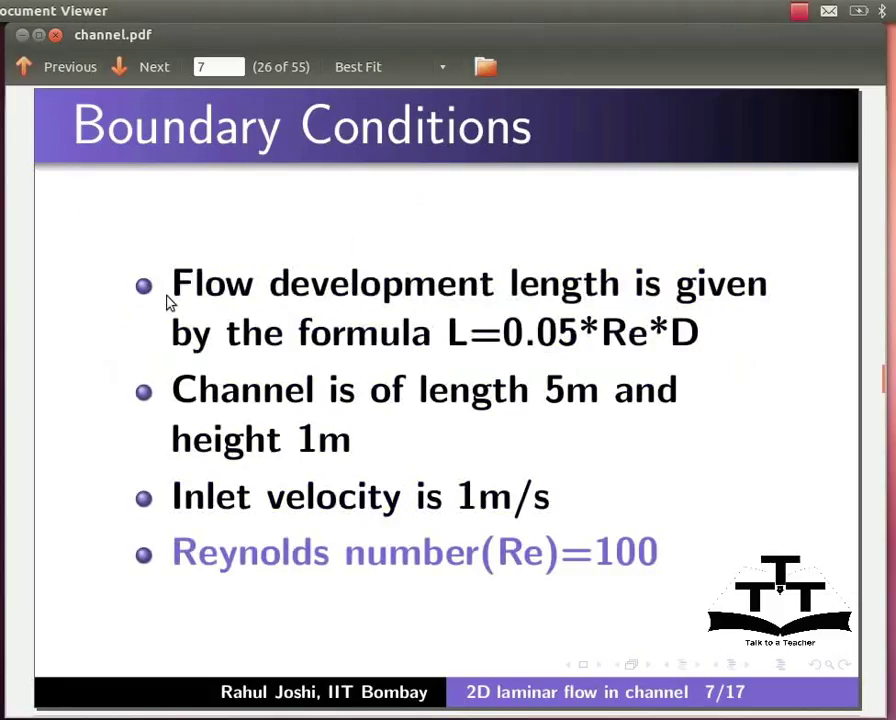
{"action": "key", "text": "Page_Down"}
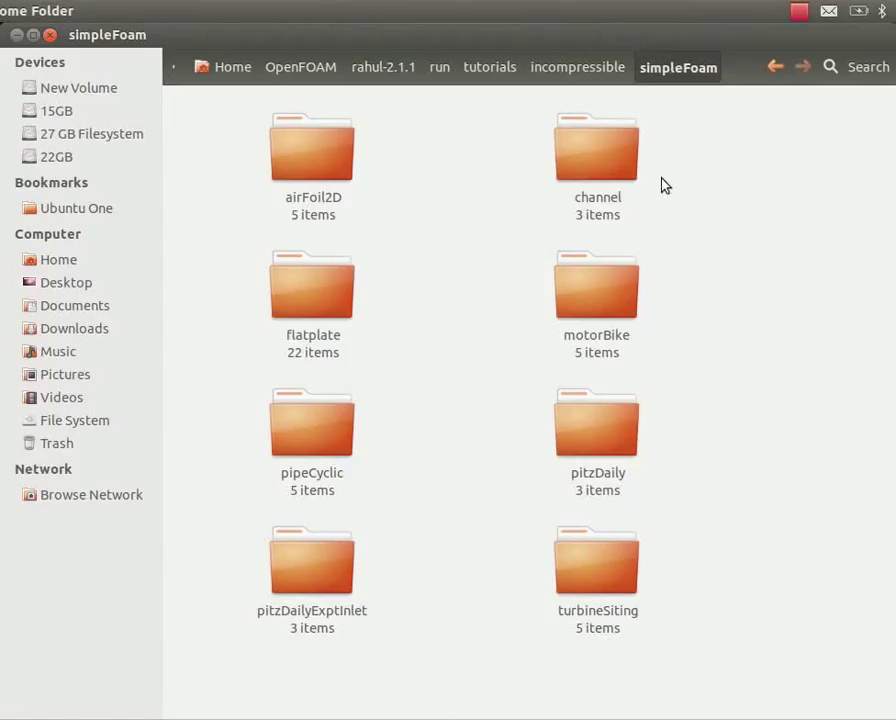
Open a terminal and navigate from the run directory into tutorials/incompressible/simpleFoam
{"action": "key", "text": "ctrl+alt+t"}
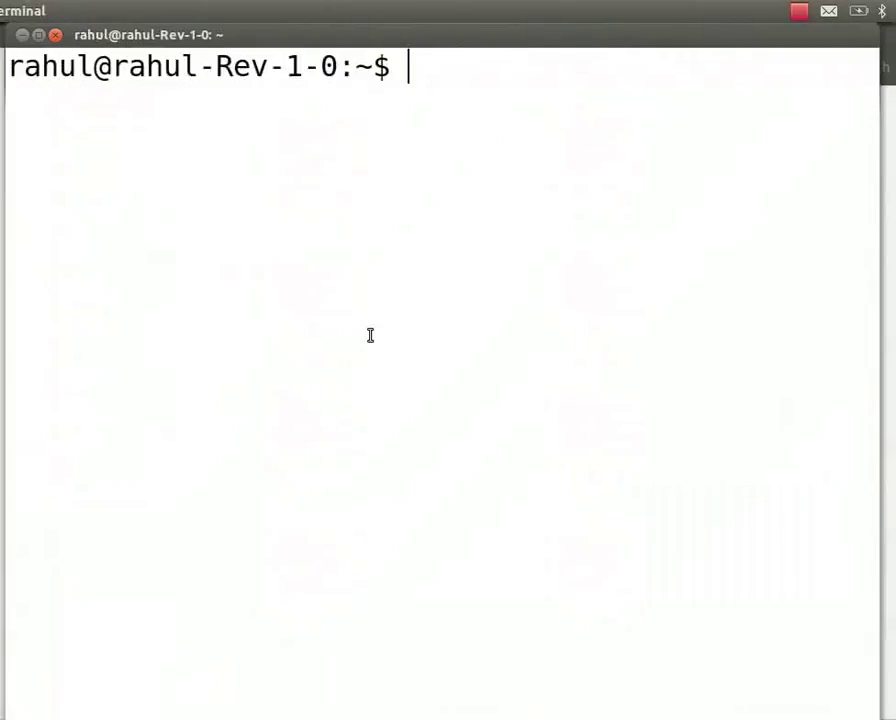
{"action": "type", "text": "run"}
{"action": "key", "text": "Return"}
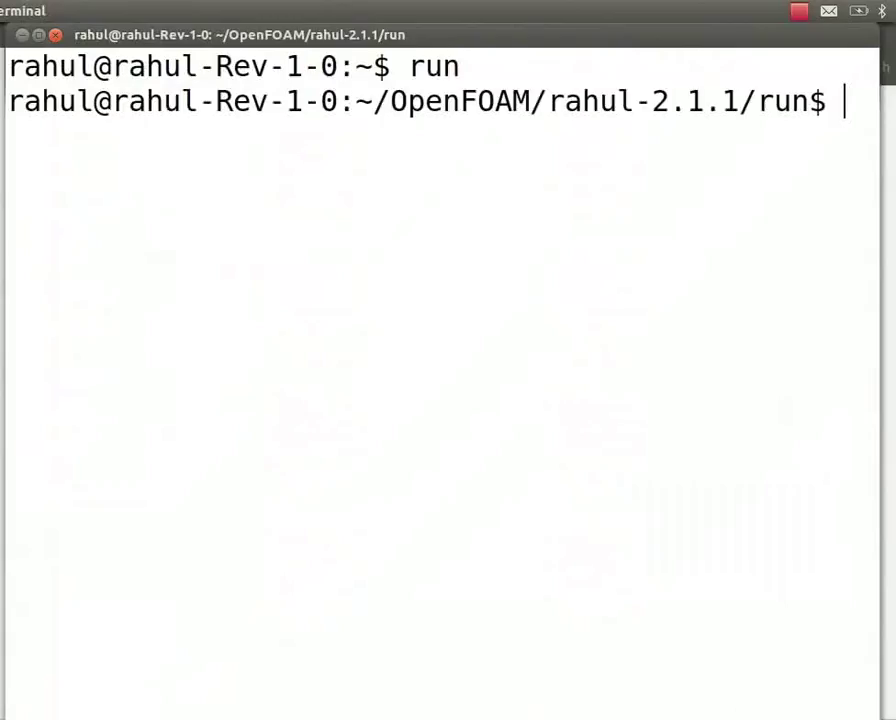
{"action": "type", "text": "cd "}
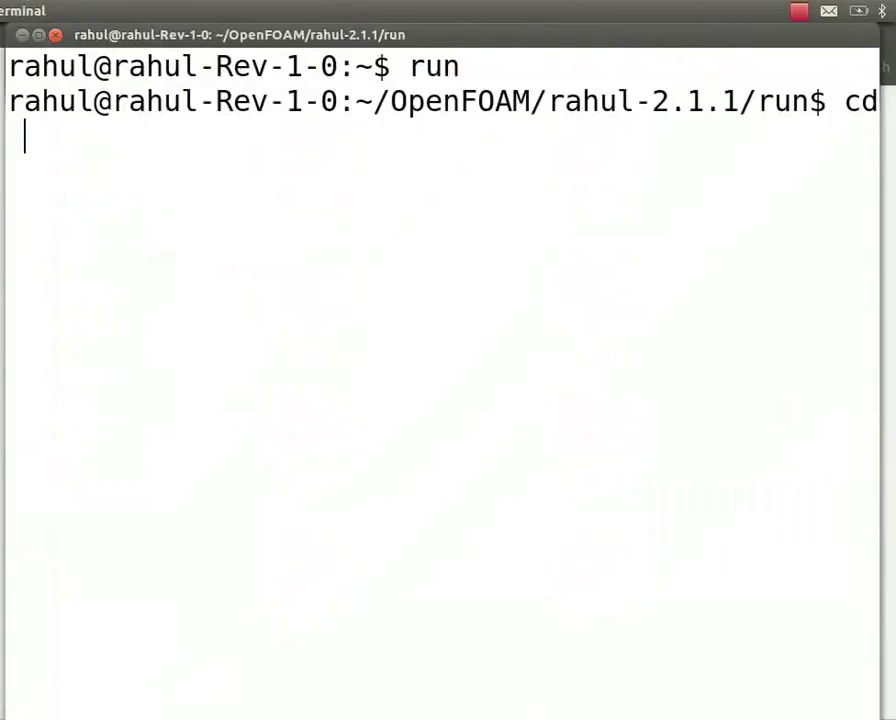
{"action": "type", "text": "tutorials"}
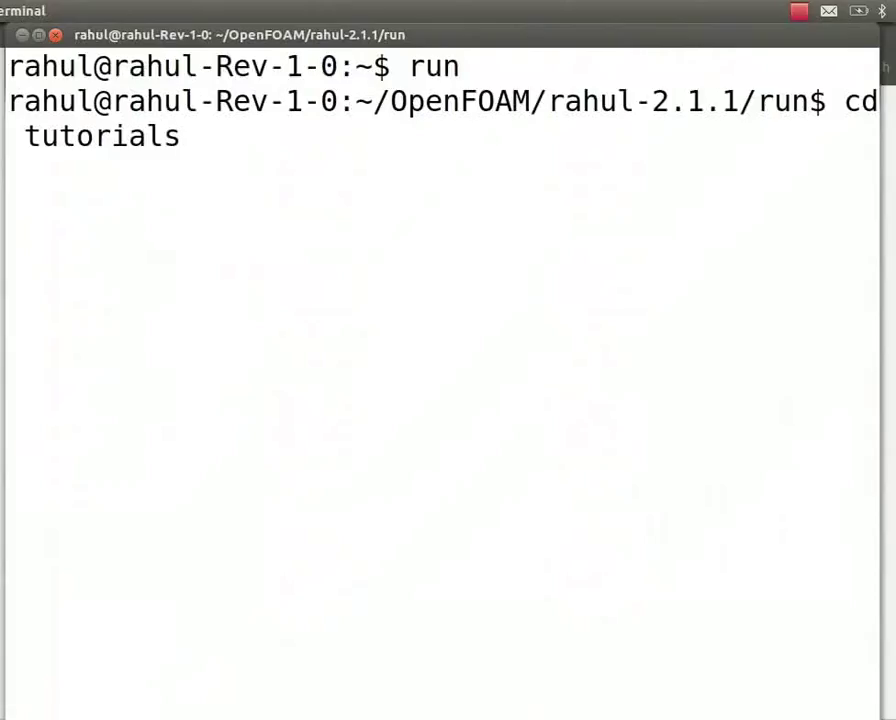
{"action": "key", "text": "Return"}
{"action": "type", "text": "cd inco"}
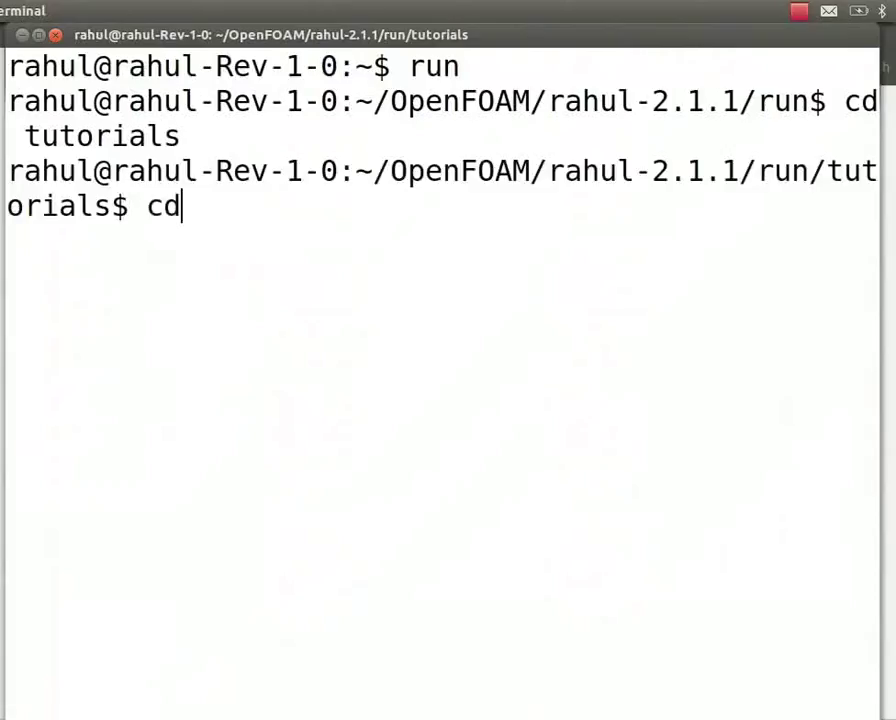
{"action": "key", "text": "Tab"}
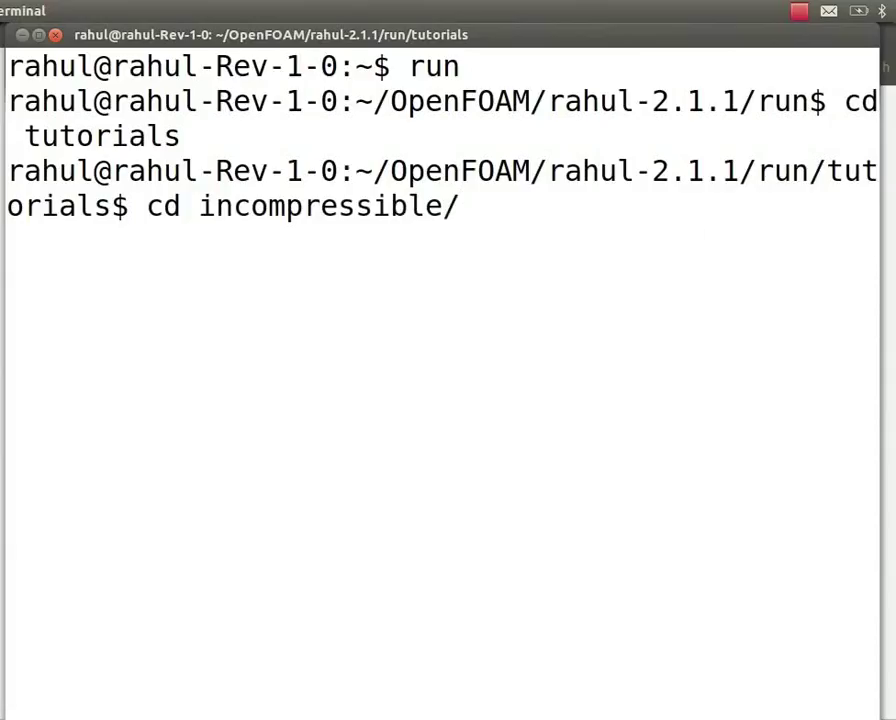
{"action": "key", "text": "Return"}
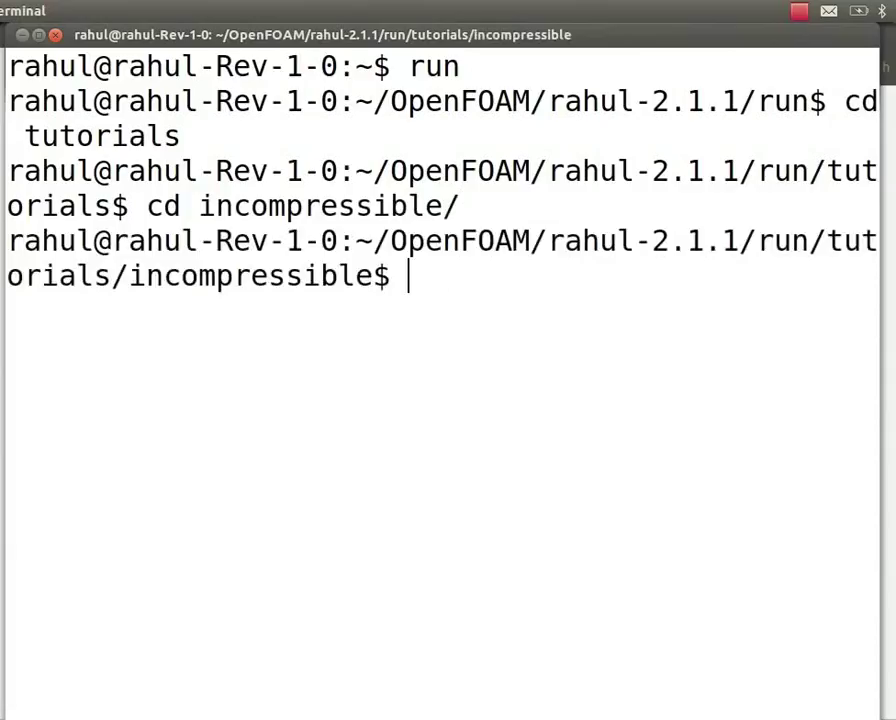
{"action": "type", "text": "cd s"}
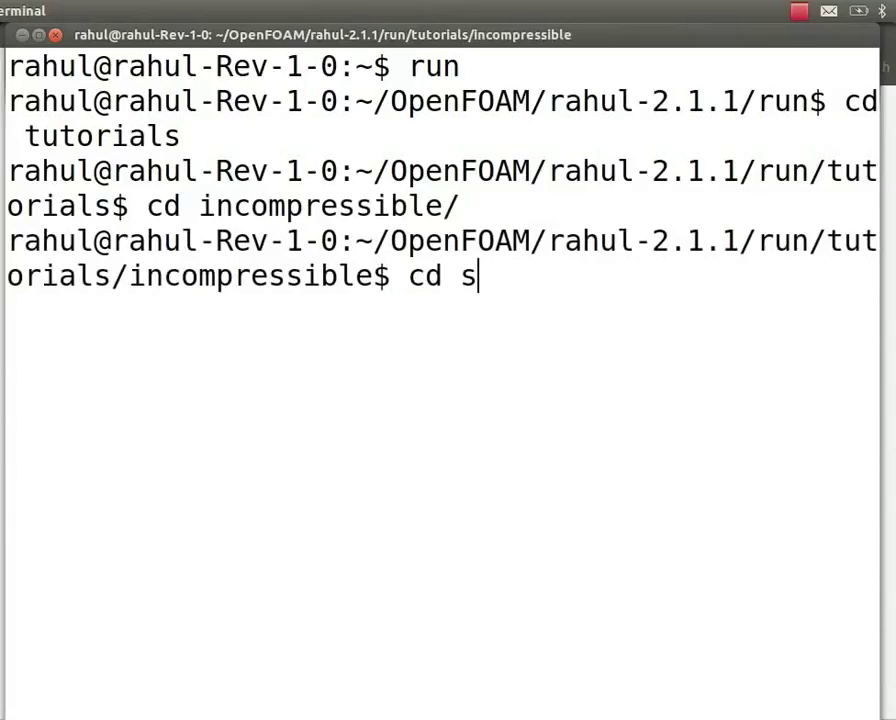
{"action": "type", "text": "impleFoam"}
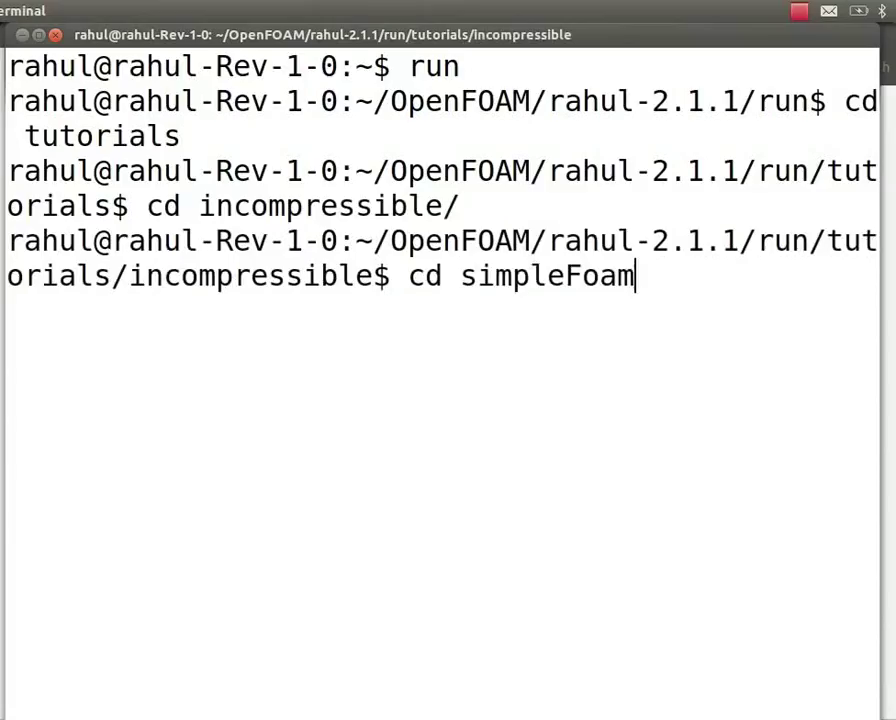
{"action": "key", "text": "Return"}
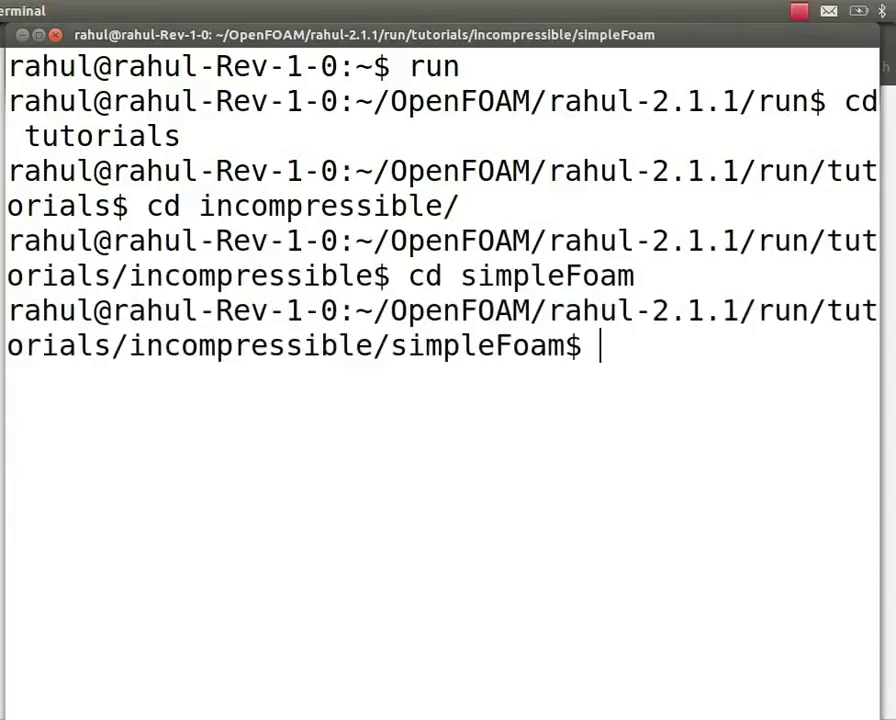
Enter the channel case, list its 0, constant and system folders, then move into constant and clear
{"action": "type", "text": "cd chan"}
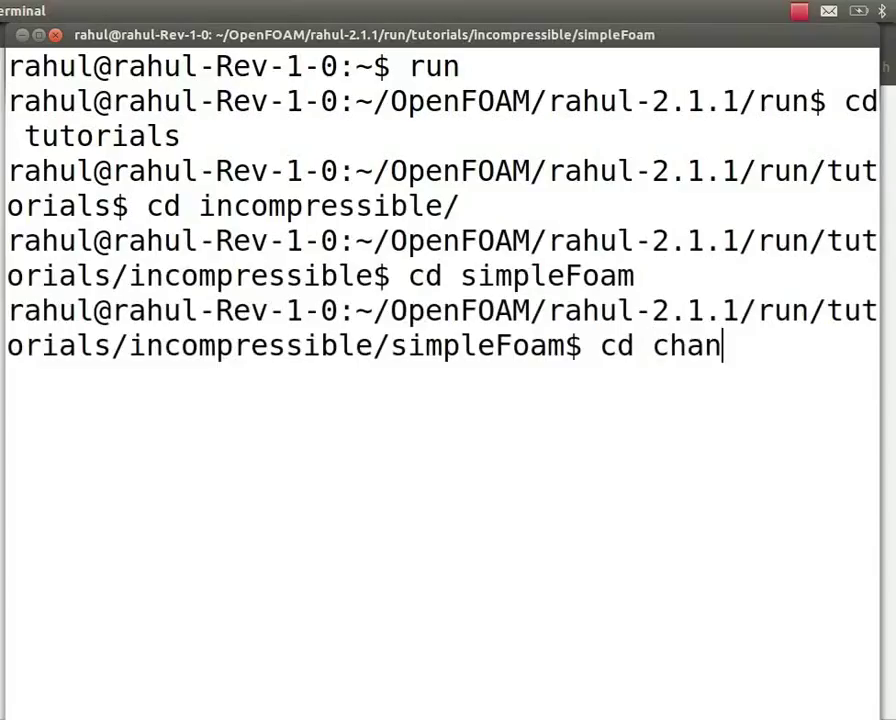
{"action": "type", "text": "nel"}
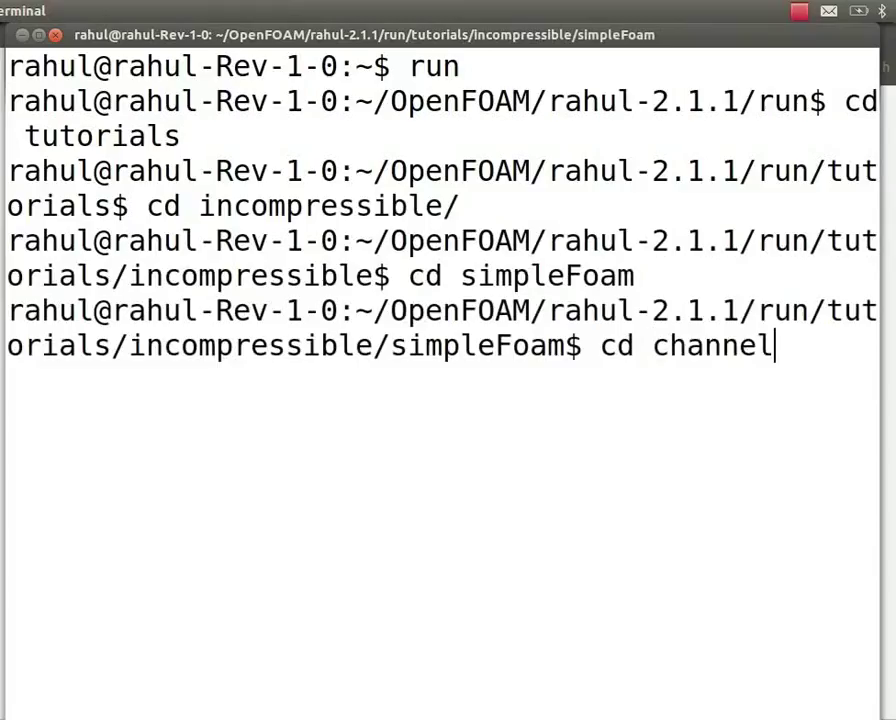
{"action": "key", "text": "Return"}
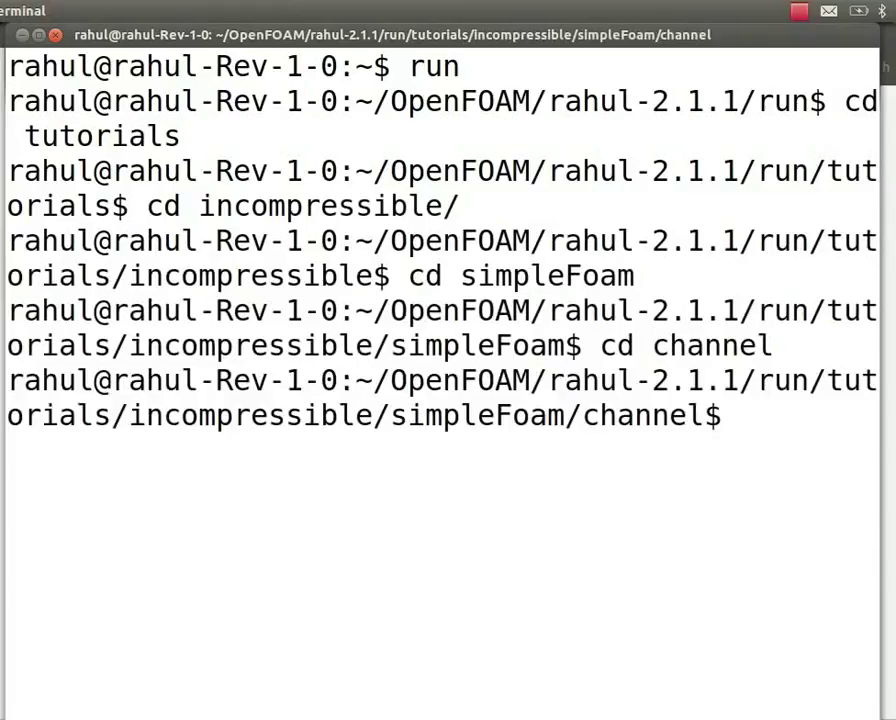
{"action": "type", "text": "ls"}
{"action": "key", "text": "Return"}
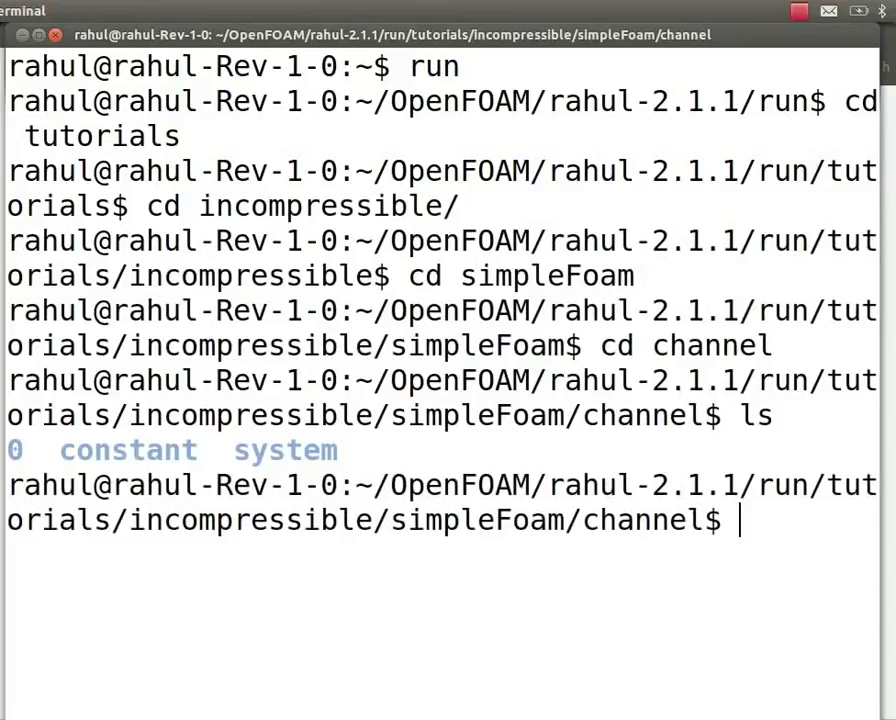
{"action": "type", "text": "cd "}
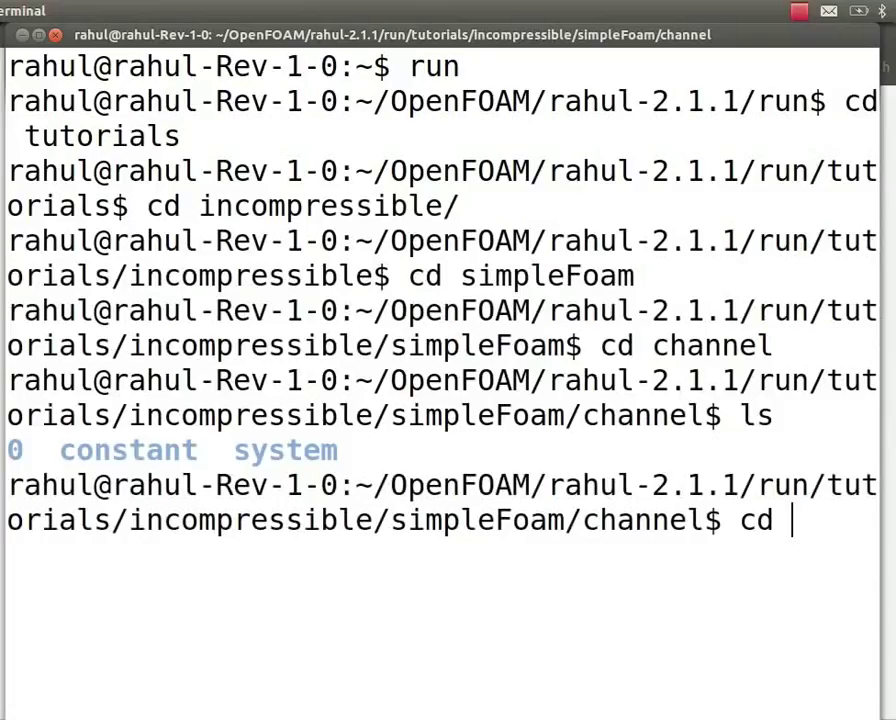
{"action": "type", "text": "const"}
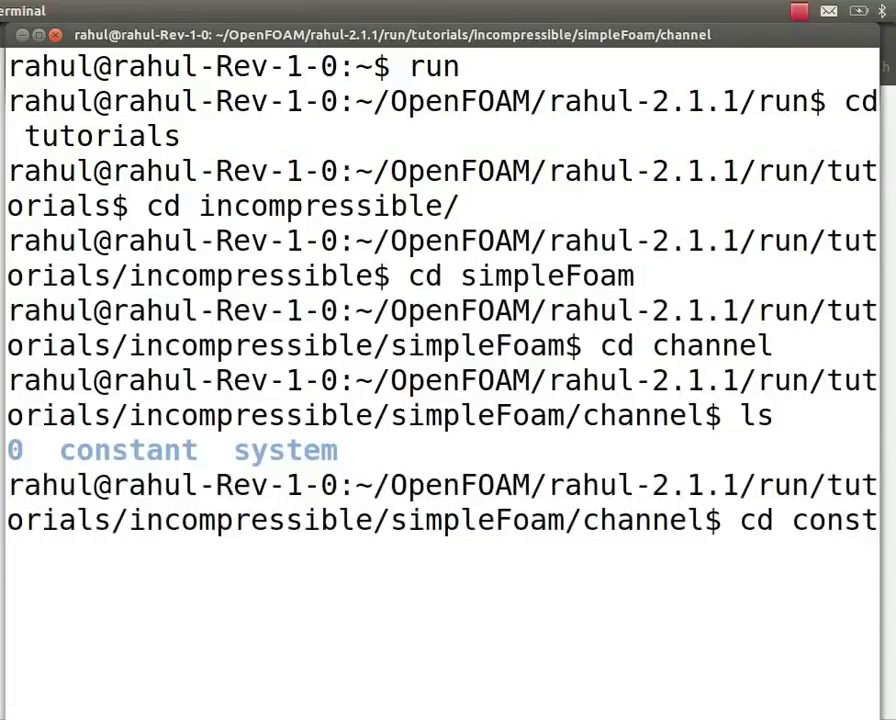
{"action": "type", "text": "ant"}
{"action": "key", "text": "Return"}
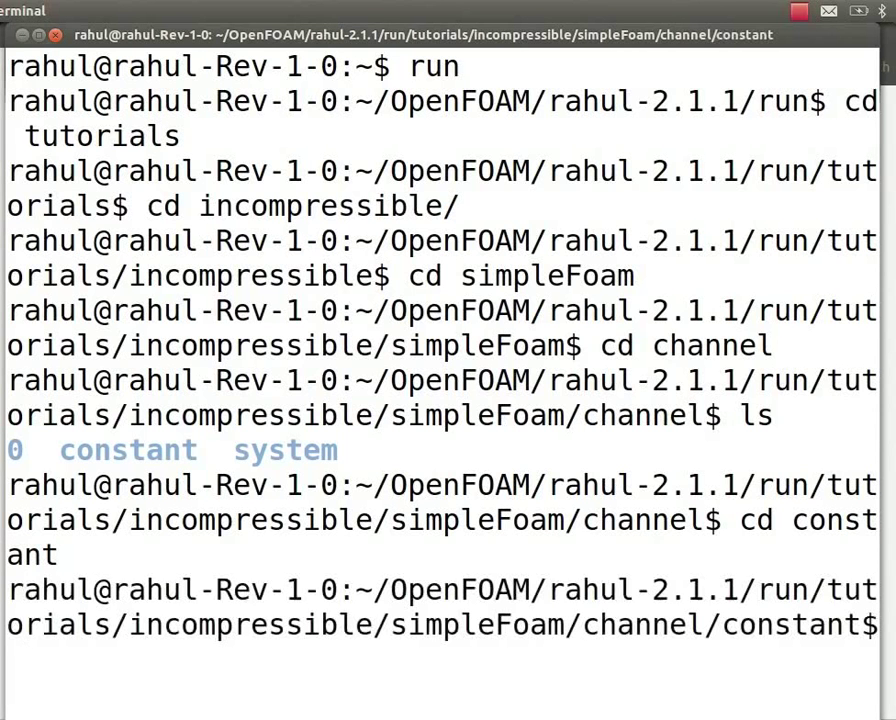
{"action": "type", "text": "clear"}
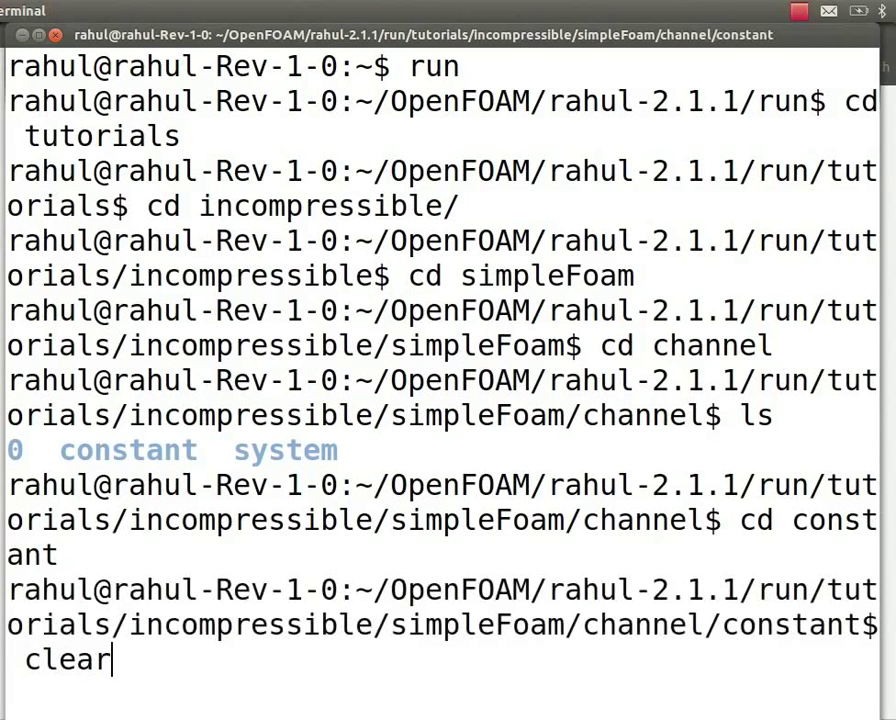
{"action": "key", "text": "Return"}
Enter constant/polyMesh, list blockMeshDict and blockMeshDict~, and start the gedit blockMeshDict command
{"action": "type", "text": "ls"}
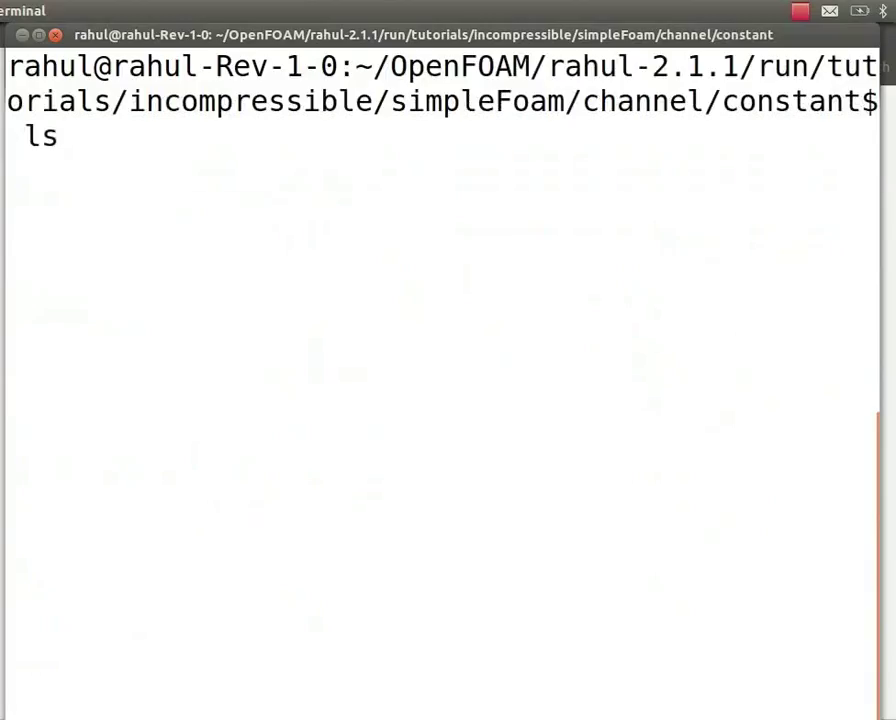
{"action": "key", "text": "Return"}
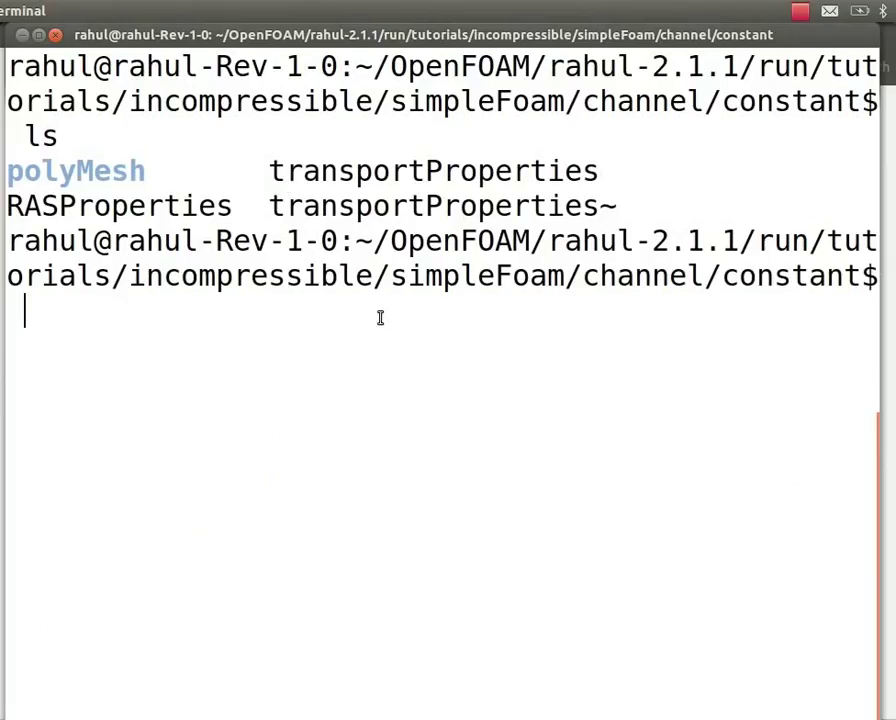
{"action": "type", "text": "cd po"}
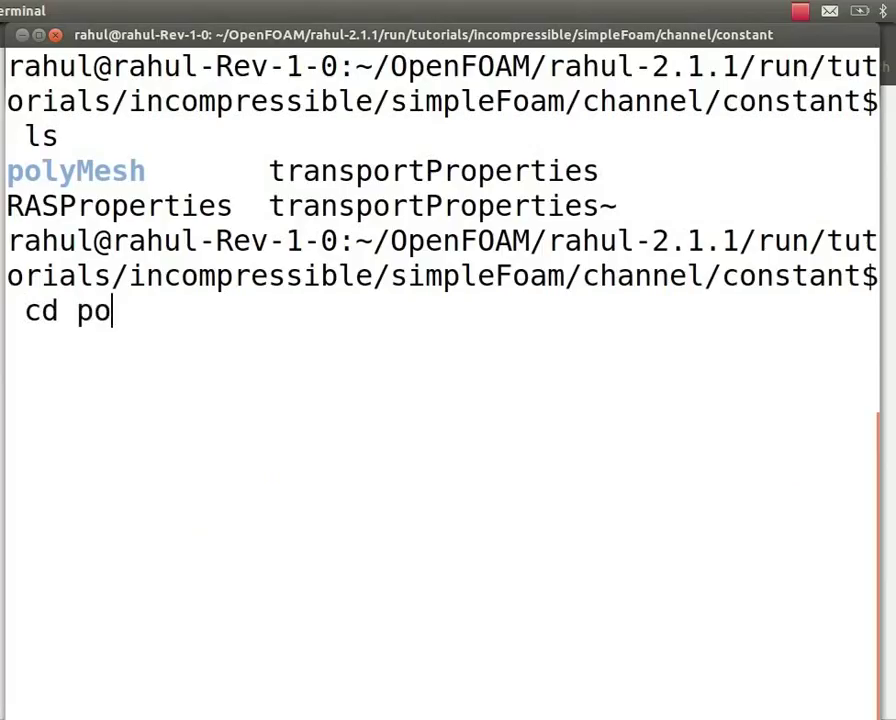
{"action": "type", "text": "lyMesh"}
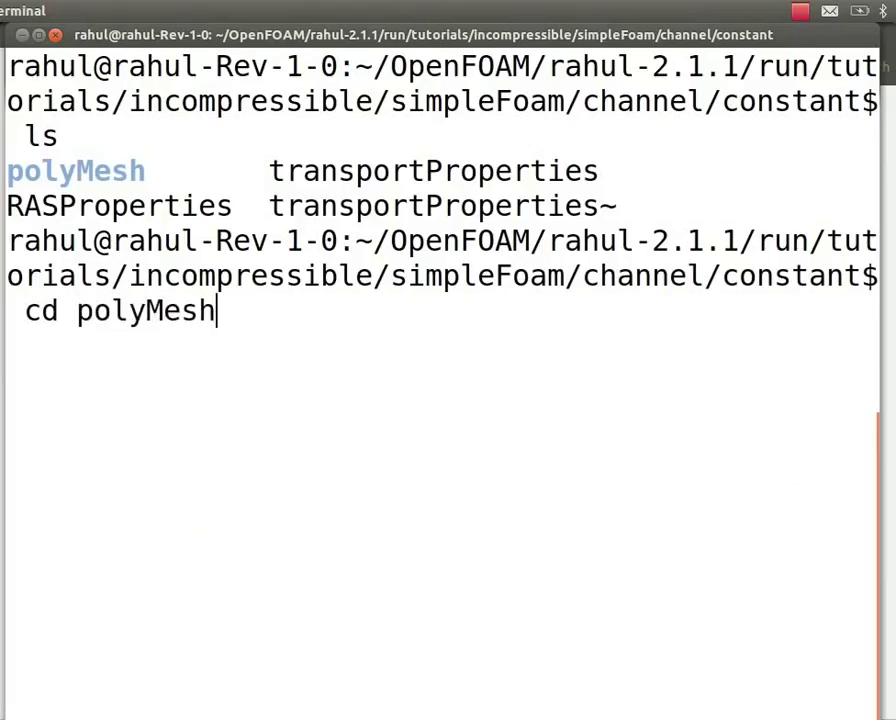
{"action": "key", "text": "Return"}
{"action": "key", "text": "ctrl+l"}
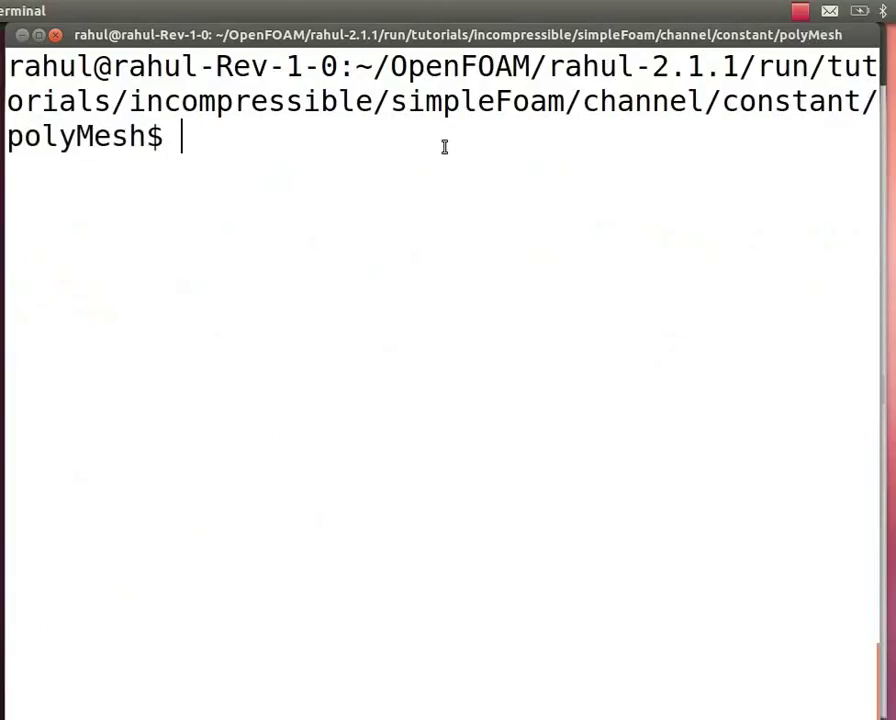
{"action": "type", "text": "ls"}
{"action": "key", "text": "Return"}
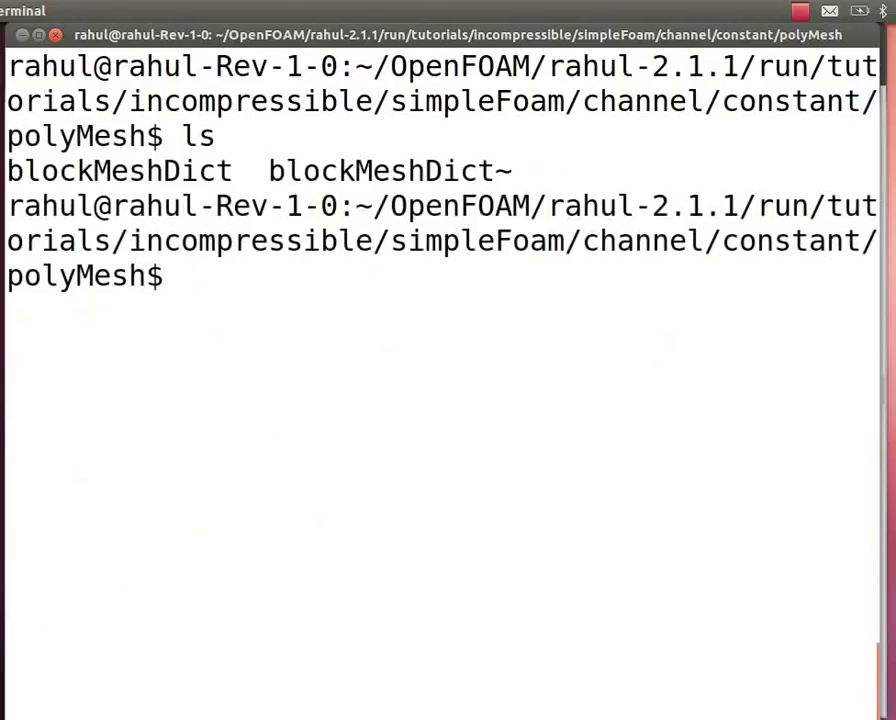
{"action": "type", "text": "ged"}
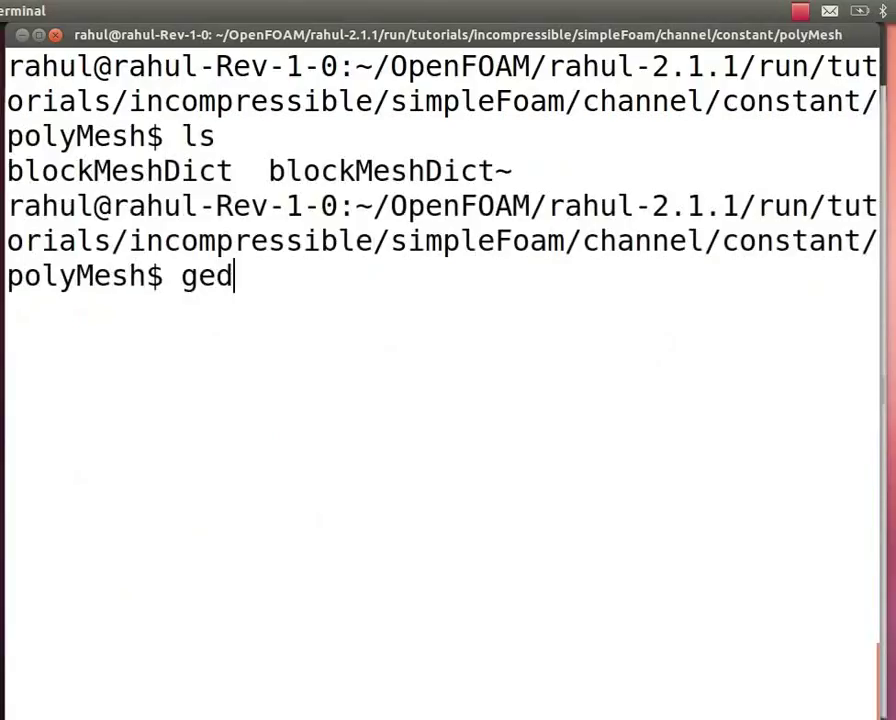
{"action": "type", "text": "it block"}
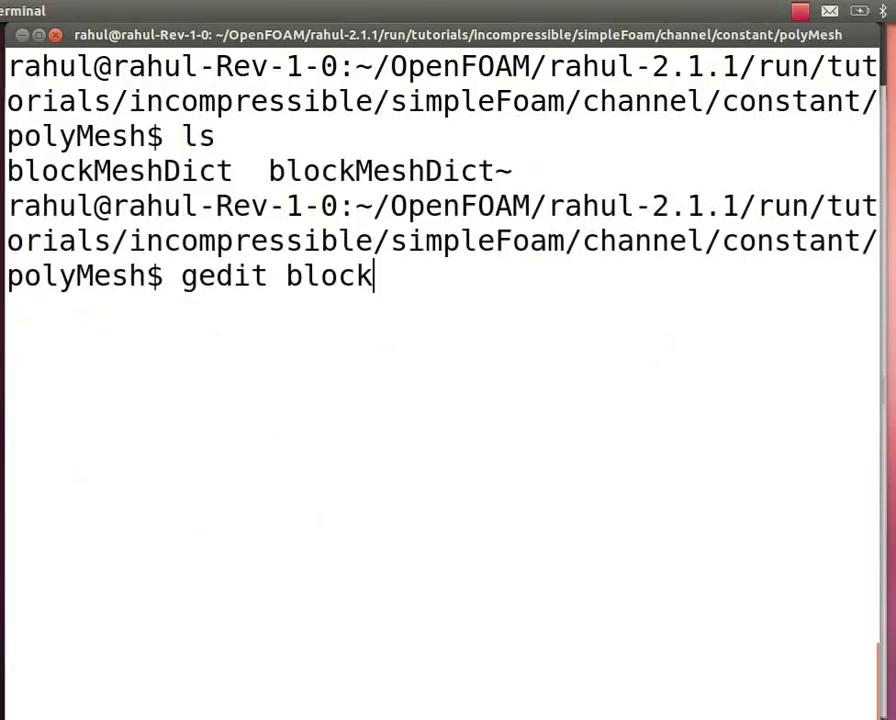
{"action": "type", "text": "MeshDict"}
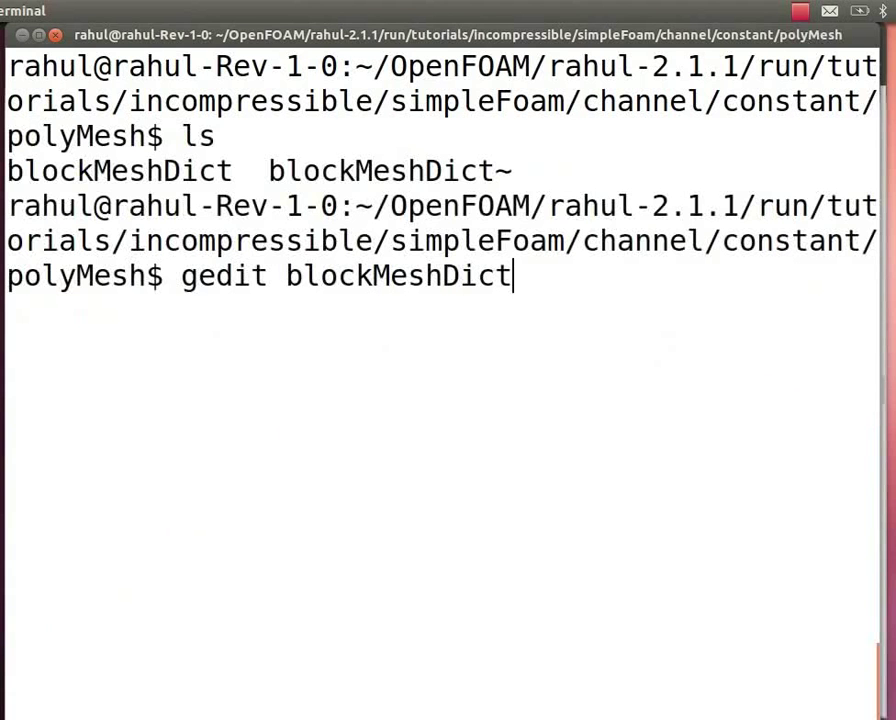
{"action": "key", "text": "Return"}
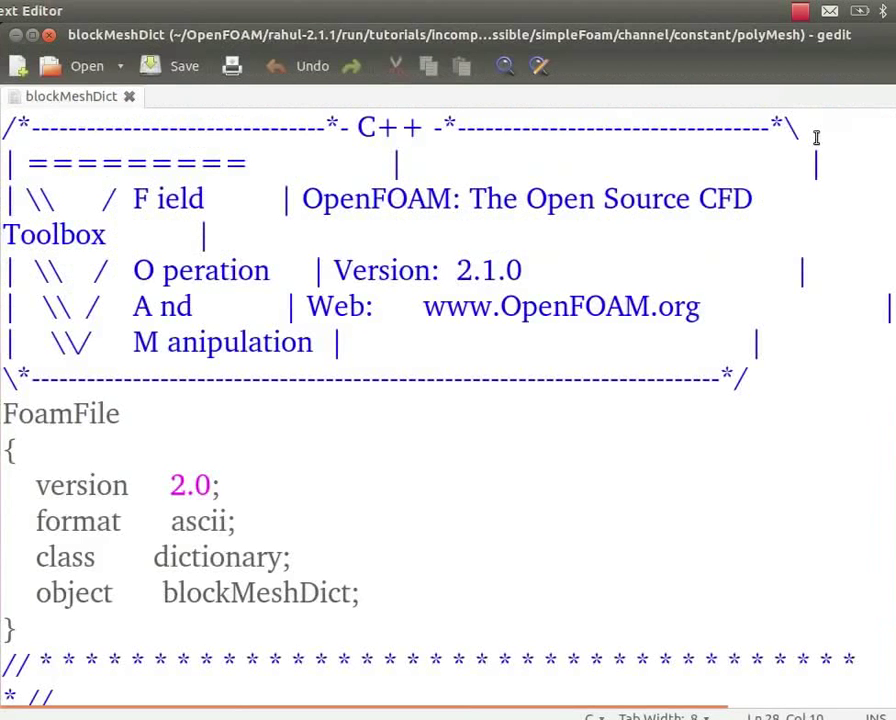
{"action": "scroll", "coordinate": [816, 137], "scroll_direction": "down", "scroll_amount": 4}
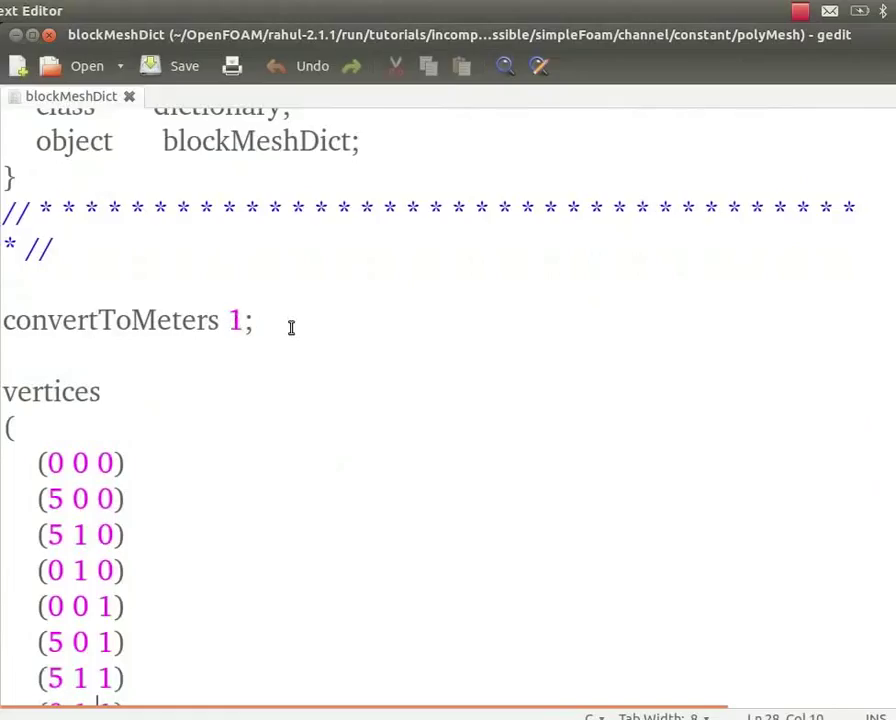
{"action": "scroll", "coordinate": [291, 328], "scroll_direction": "down", "scroll_amount": 1}
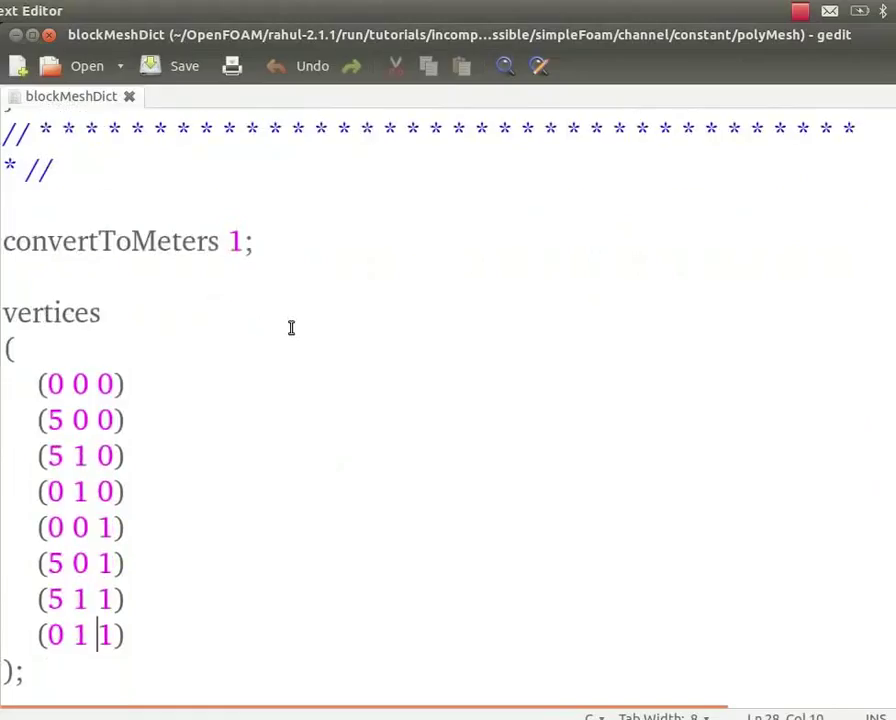
{"action": "scroll", "coordinate": [360, 432], "scroll_direction": "down", "scroll_amount": 5}
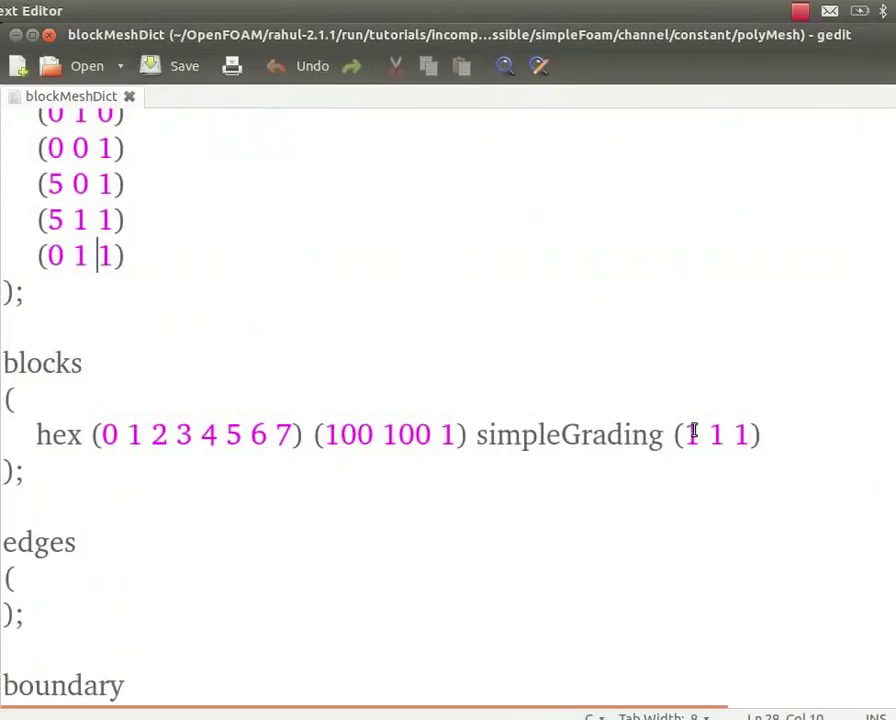
{"action": "scroll", "coordinate": [384, 410], "scroll_direction": "down", "scroll_amount": 5}
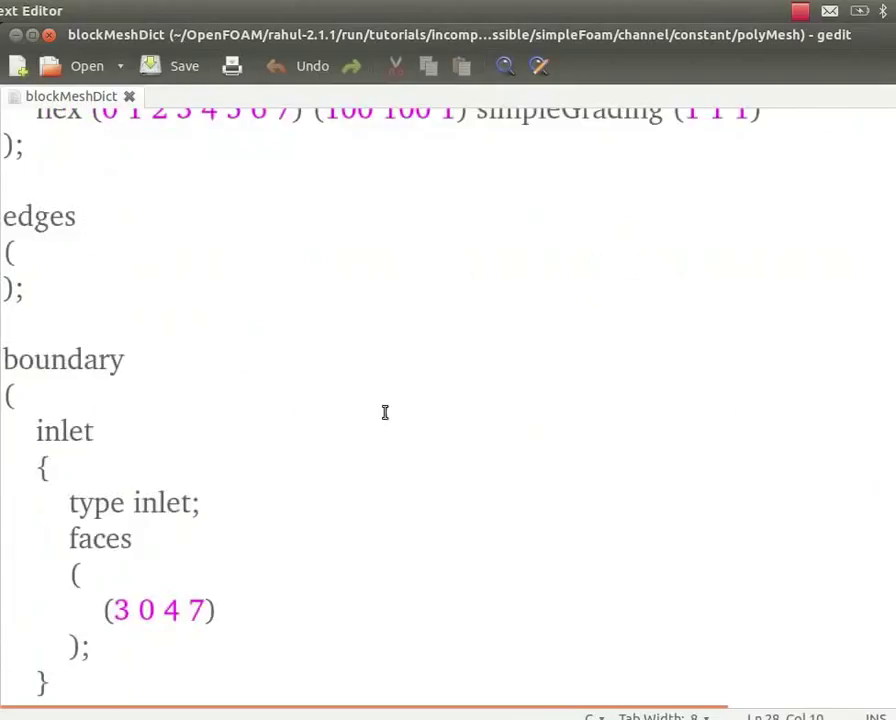
{"action": "scroll", "coordinate": [384, 412], "scroll_direction": "down", "scroll_amount": 1}
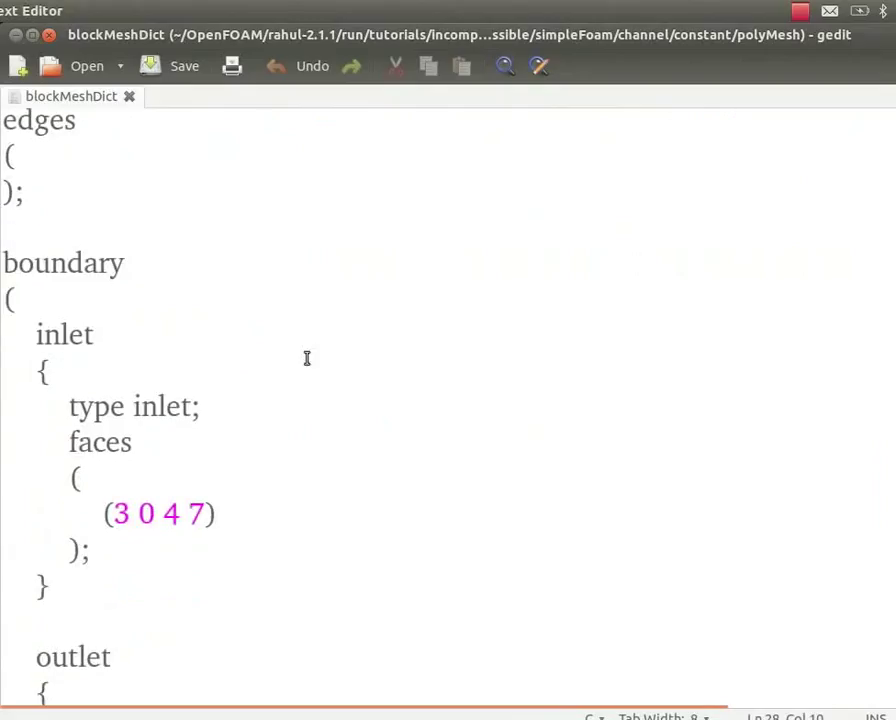
{"action": "scroll", "coordinate": [306, 358], "scroll_direction": "down", "scroll_amount": 2}
{"action": "scroll", "coordinate": [104, 516], "scroll_direction": "down", "scroll_amount": 5}
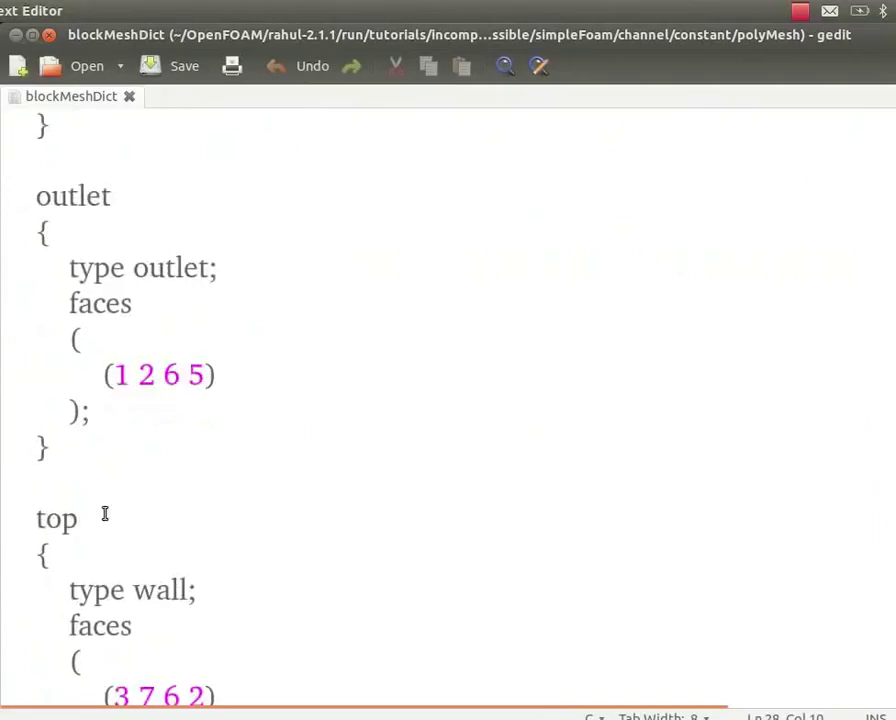
{"action": "scroll", "coordinate": [36, 414], "scroll_direction": "down", "scroll_amount": 5}
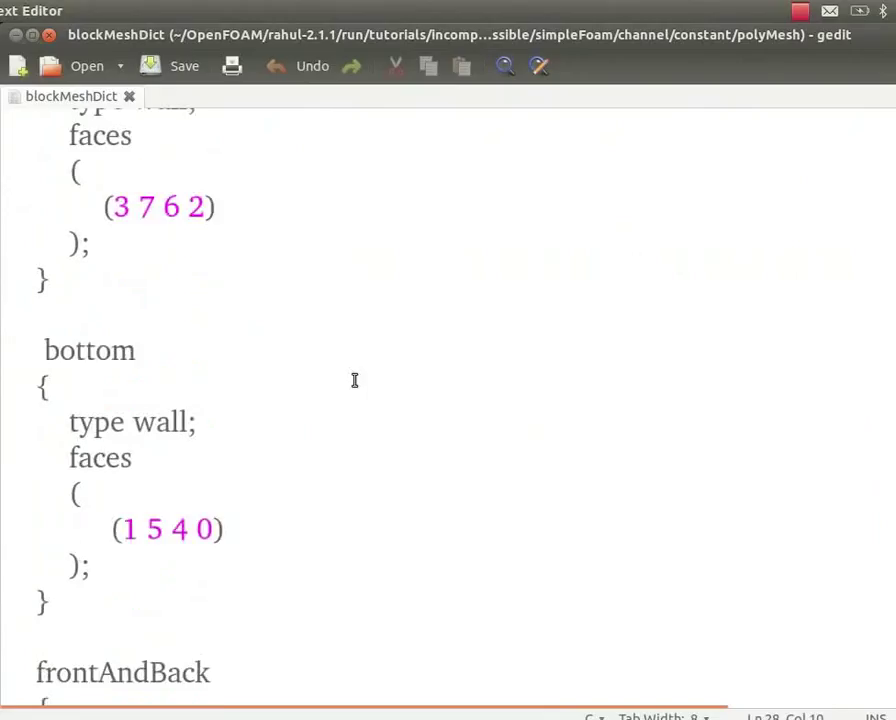
{"action": "scroll", "coordinate": [354, 380], "scroll_direction": "down", "scroll_amount": 3}
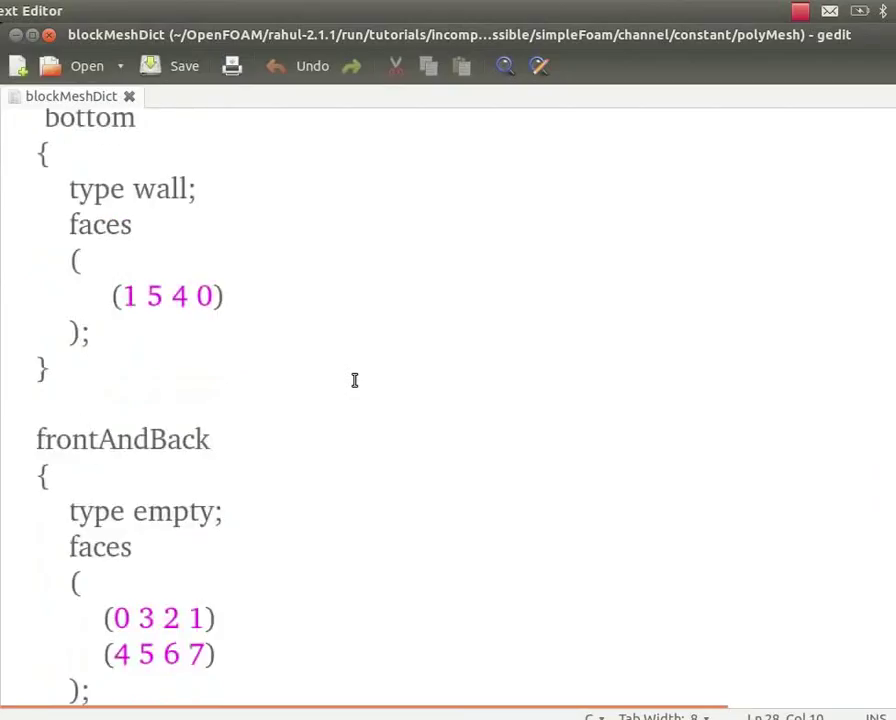
{"action": "scroll", "coordinate": [350, 379], "scroll_direction": "down", "scroll_amount": 2}
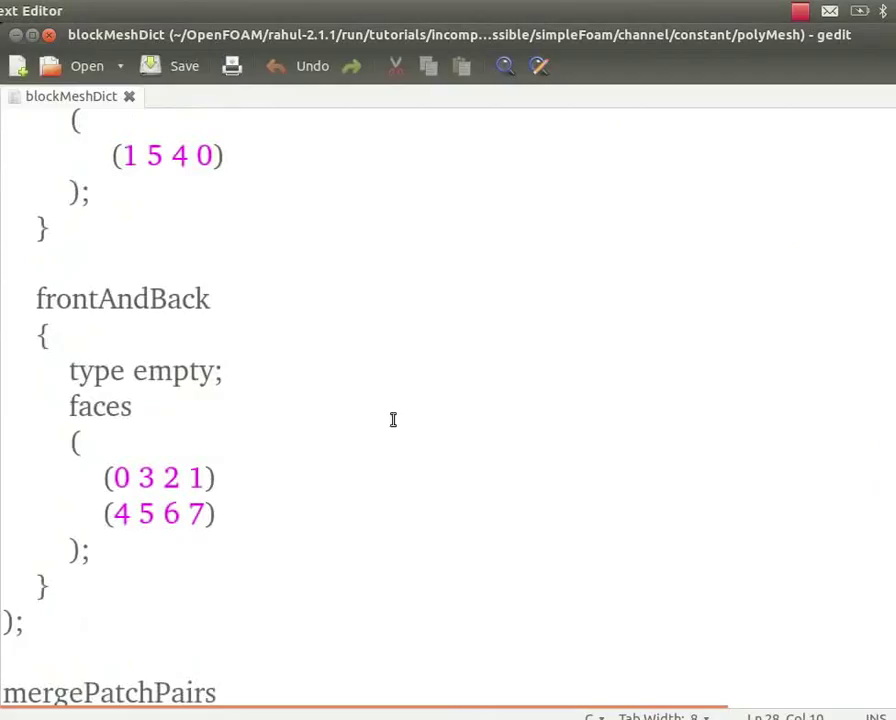
{"action": "scroll", "coordinate": [396, 425], "scroll_direction": "up", "scroll_amount": 1}
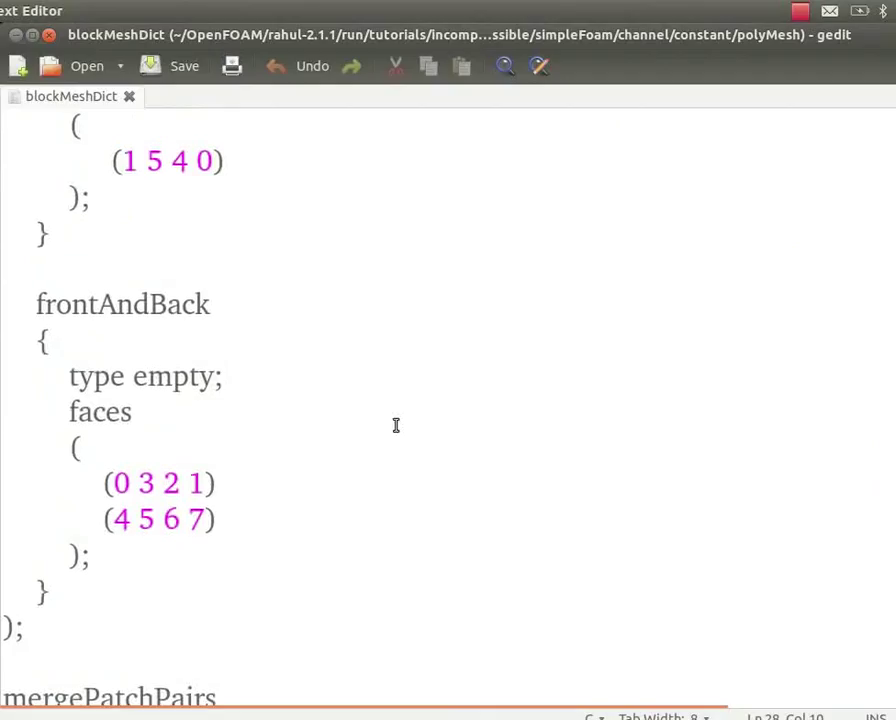
{"action": "scroll", "coordinate": [396, 425], "scroll_direction": "down", "scroll_amount": 2}
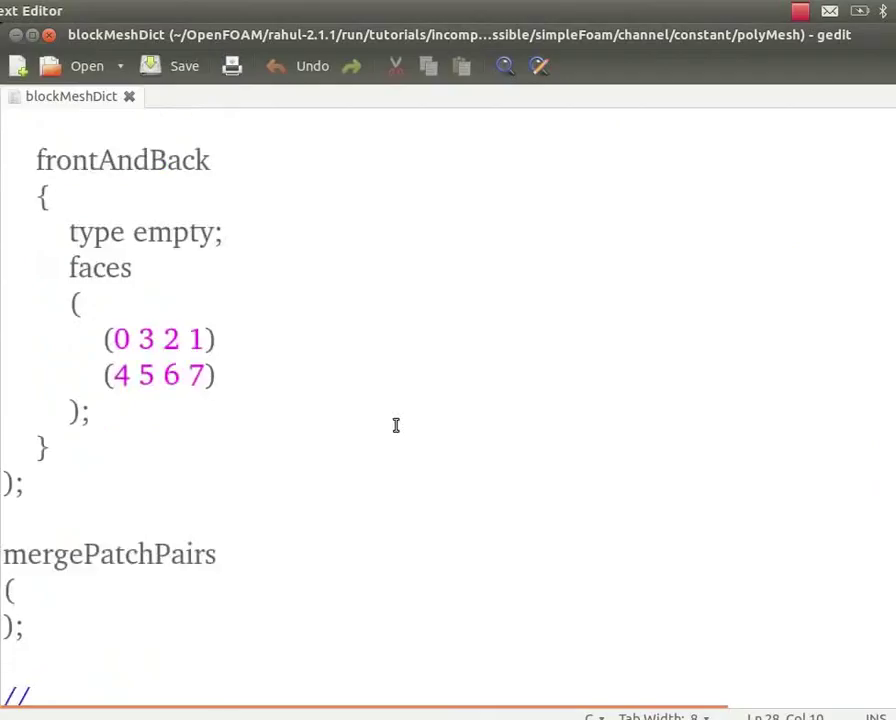
{"action": "scroll", "coordinate": [254, 618], "scroll_direction": "up", "scroll_amount": 20}
{"action": "scroll", "coordinate": [254, 618], "scroll_direction": "up", "scroll_amount": 6}
{"action": "scroll", "coordinate": [254, 618], "scroll_direction": "down", "scroll_amount": 3}
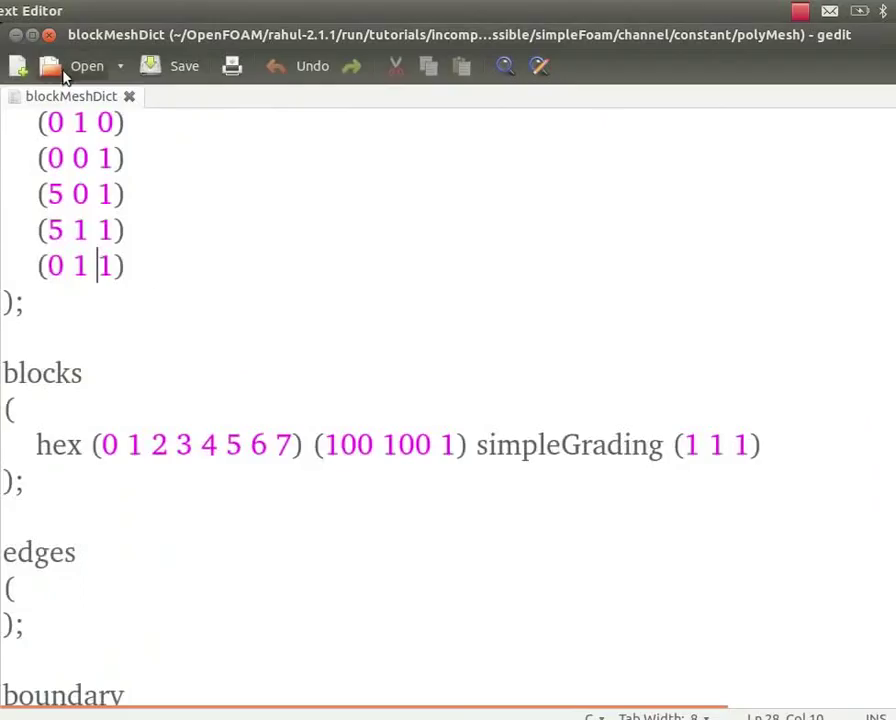
Close blockMeshDict in gedit and go back up to the channel case folder
{"action": "left_click", "coordinate": [48, 35]}
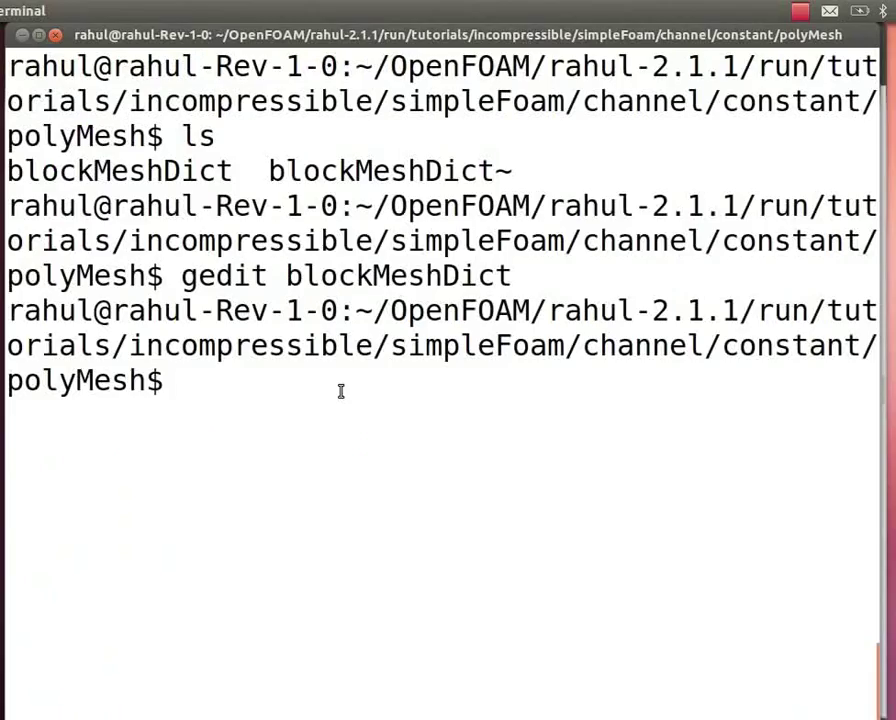
{"action": "type", "text": "cd .."}
{"action": "key", "text": "Return"}
{"action": "type", "text": "cd"}
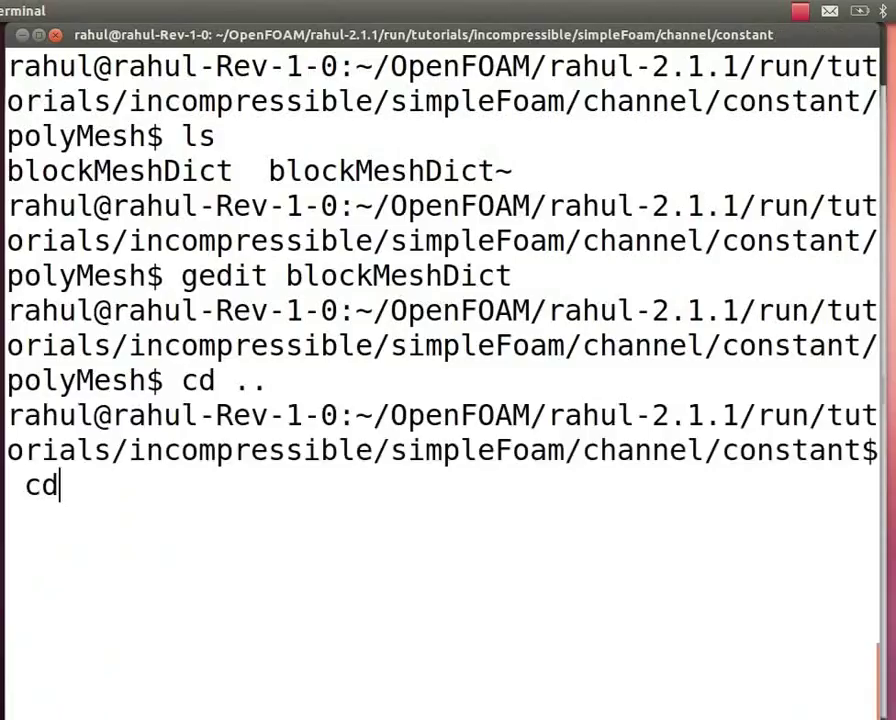
{"action": "type", "text": " .."}
{"action": "key", "text": "Return"}
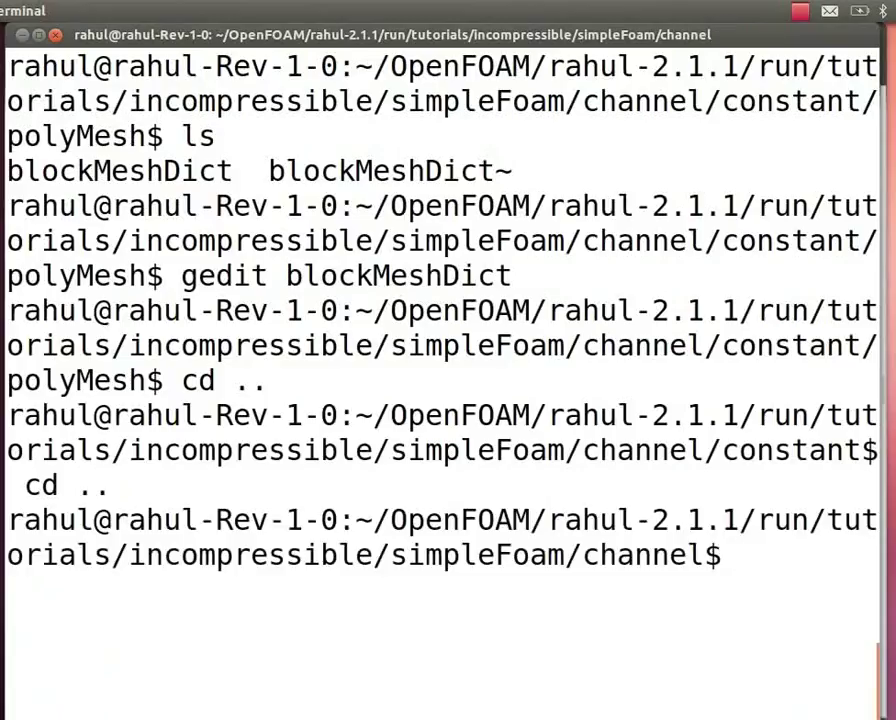
Enter the 0 folder, clear the screen and list the epsilon, k, nut, nuTilda, p, R and U files
{"action": "type", "text": "cd 0"}
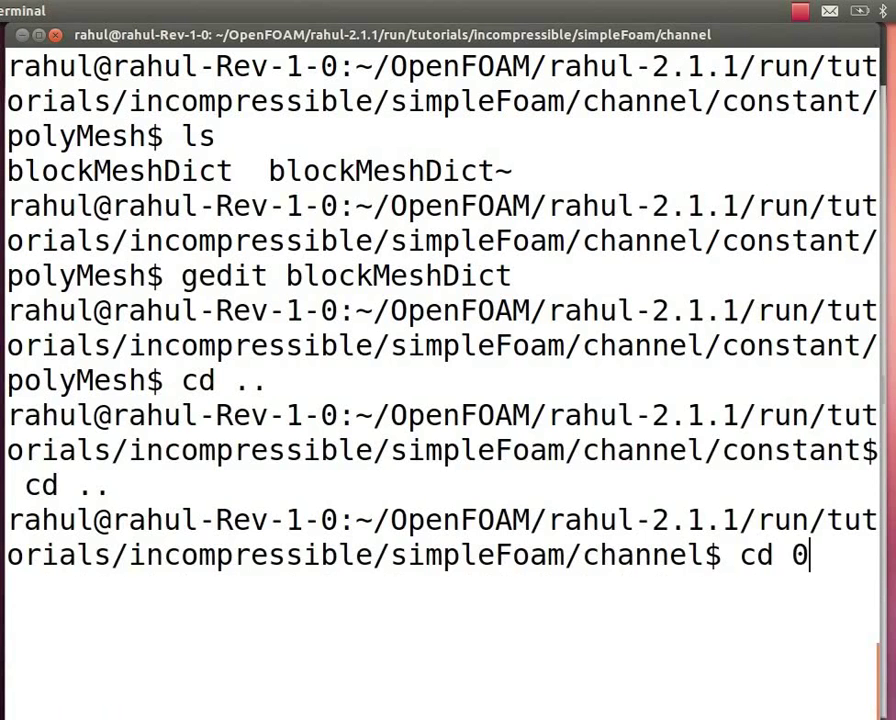
{"action": "key", "text": "Return"}
{"action": "type", "text": "clear"}
{"action": "key", "text": "Return"}
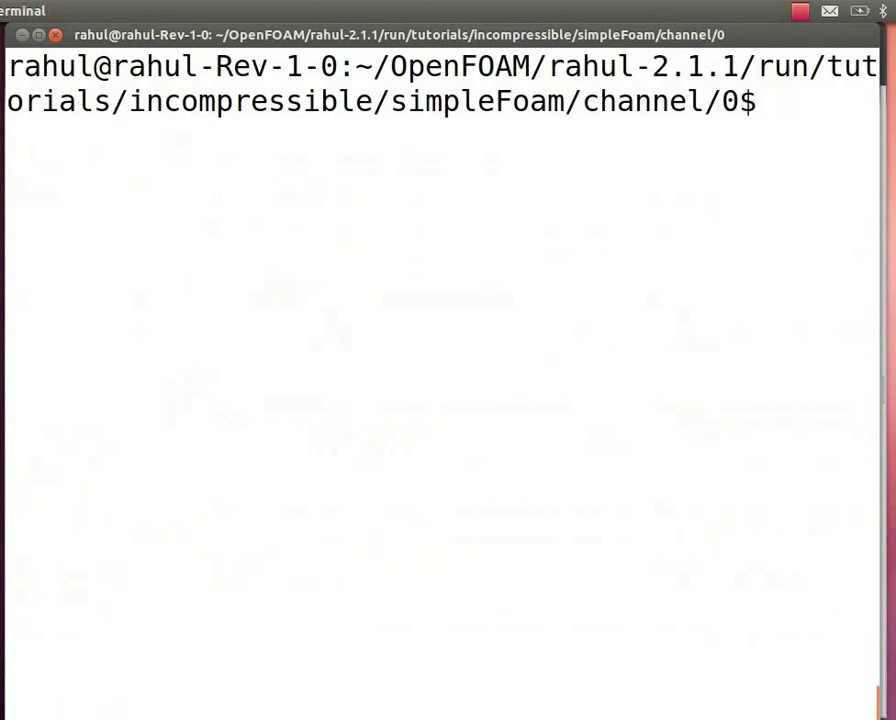
{"action": "type", "text": "ls"}
{"action": "key", "text": "Return"}
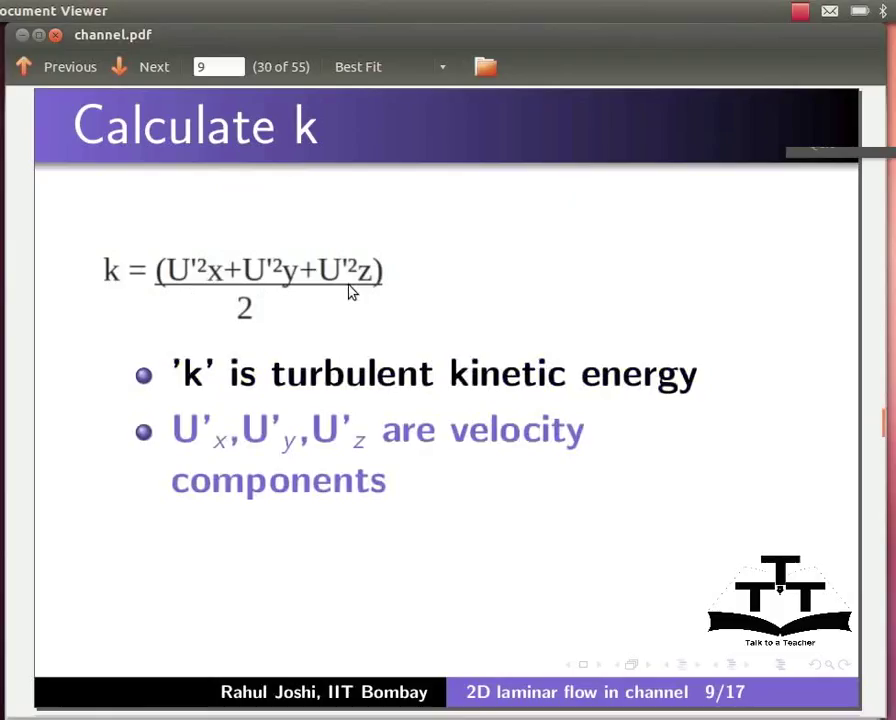
Reveal the next bullet on the Calculate k slide, then minimize the Document Viewer
{"action": "key", "text": "Page_Down"}
{"action": "key", "text": "Page_Down"}
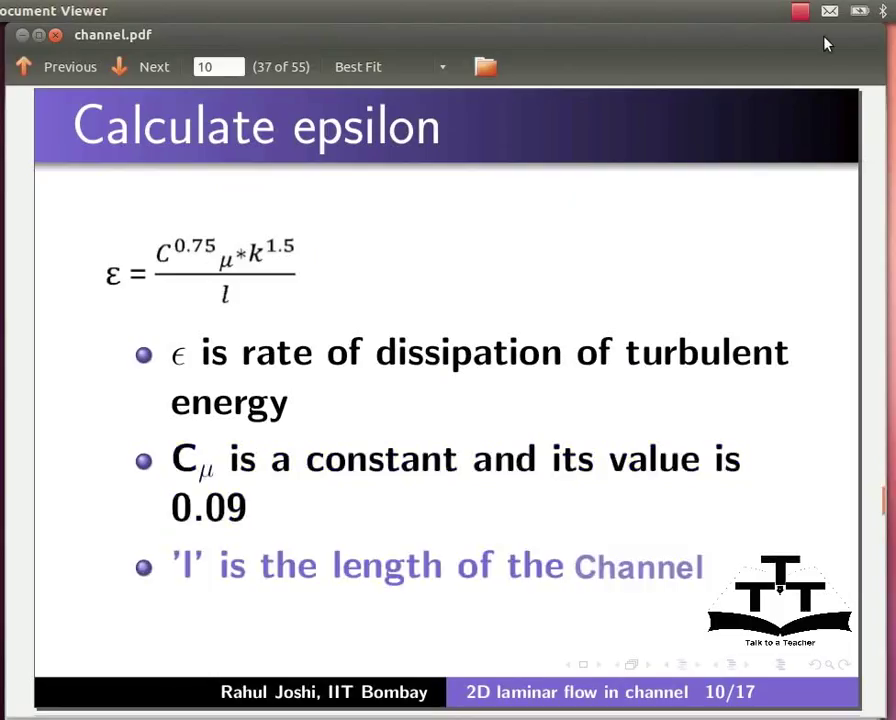
{"action": "left_click", "coordinate": [18, 32]}
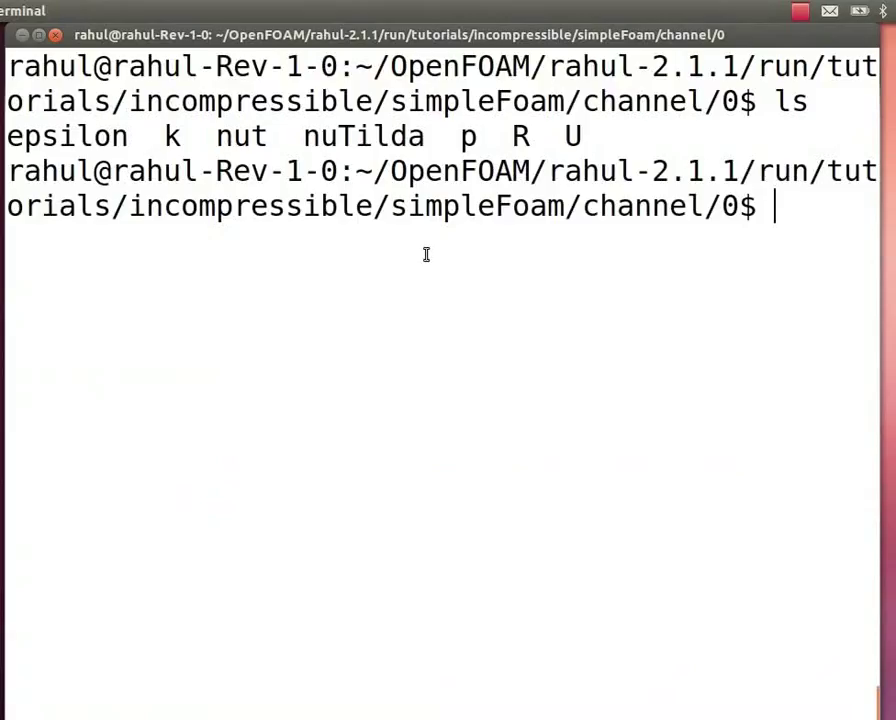
From the channel case folder, run blockMesh to build the 10000-cell mesh, then clear the terminal
{"action": "type", "text": "cd .."}
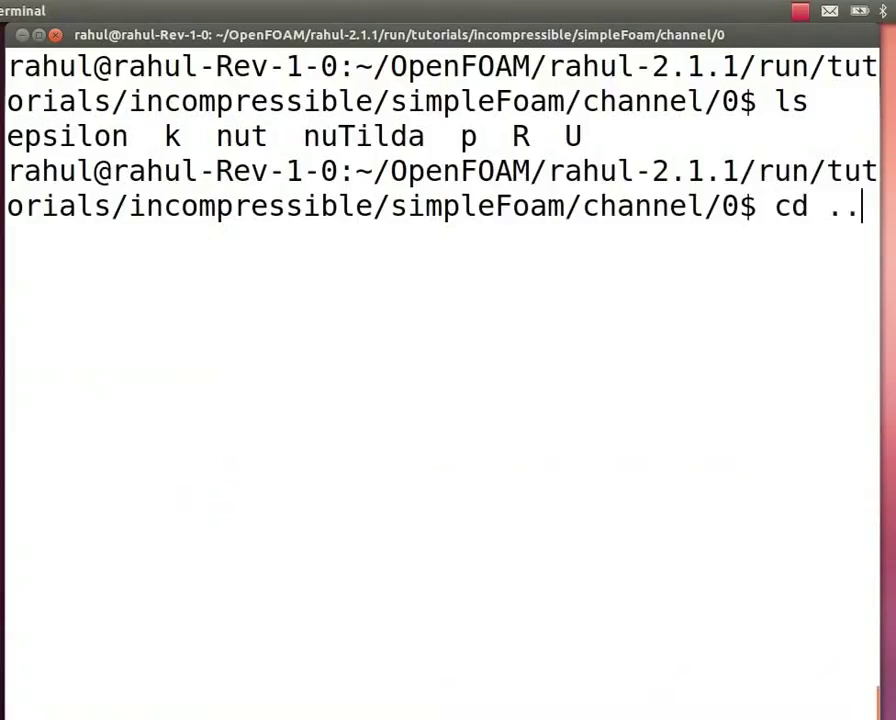
{"action": "key", "text": "Return"}
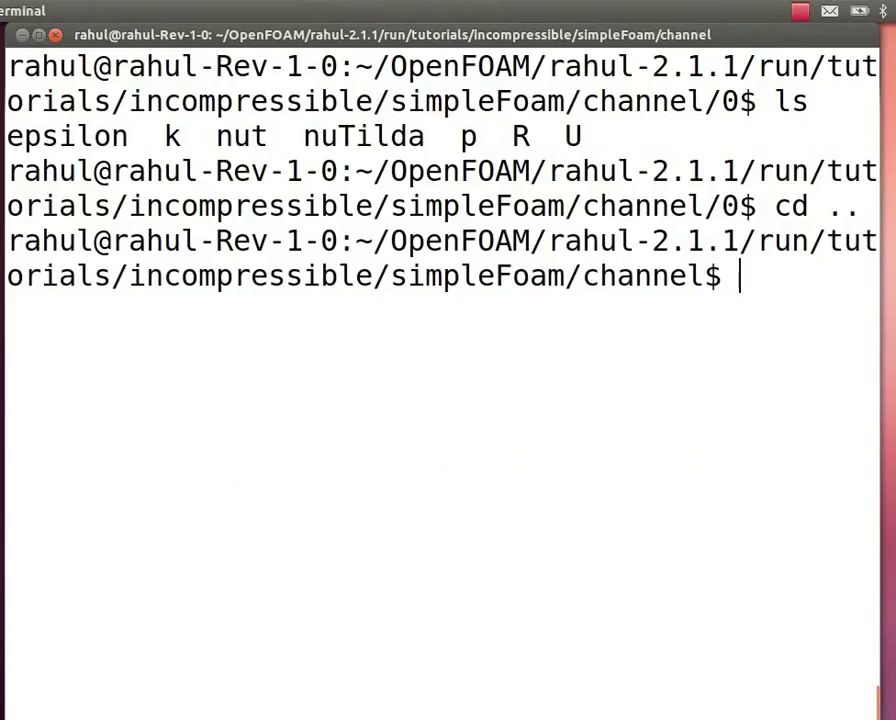
{"action": "type", "text": "blockMesh"}
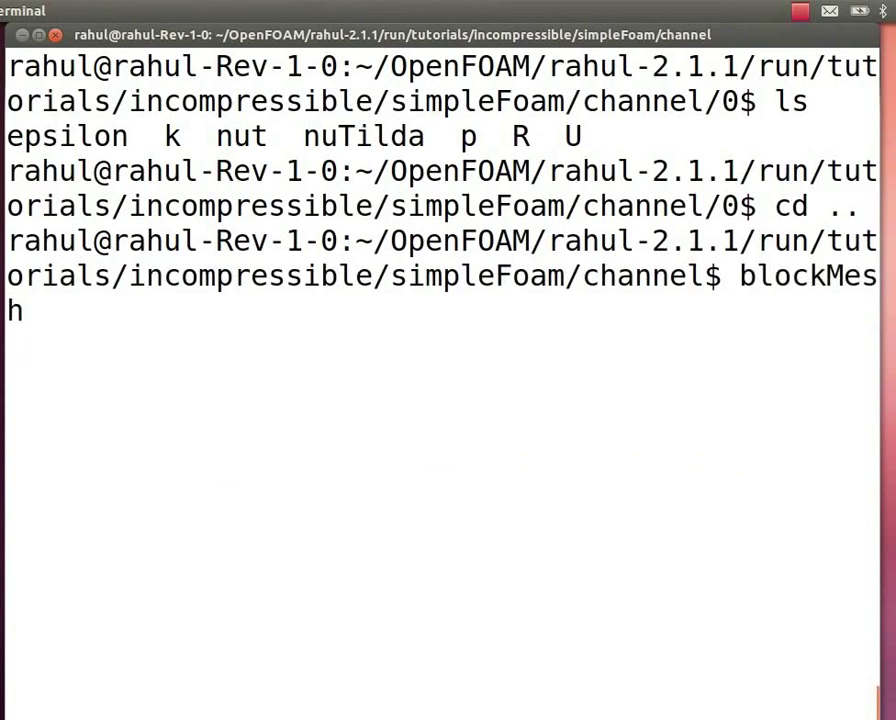
{"action": "key", "text": "Return"}
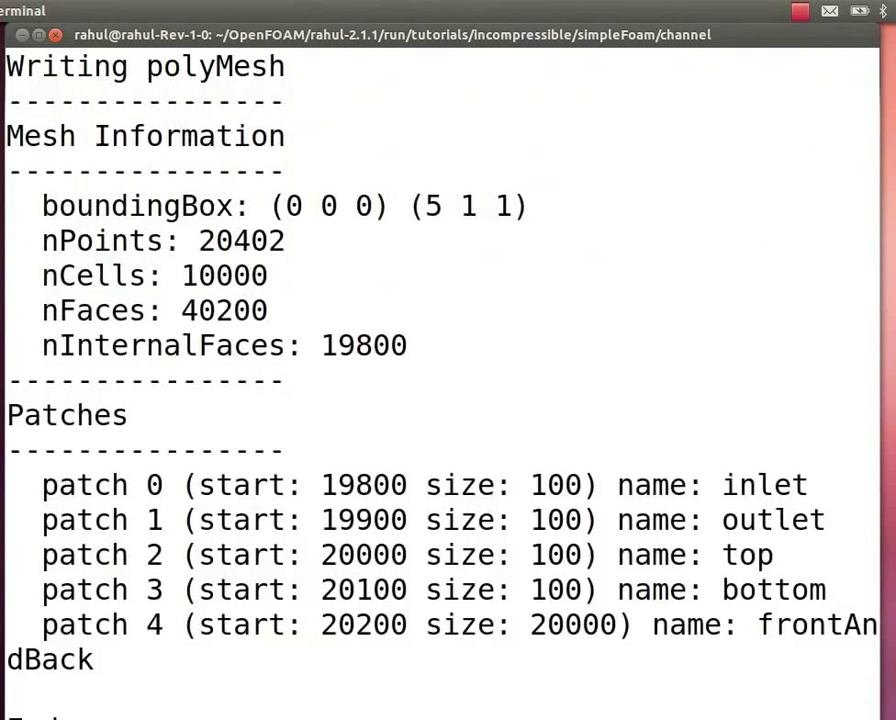
{"action": "key", "text": "ctrl+l"}
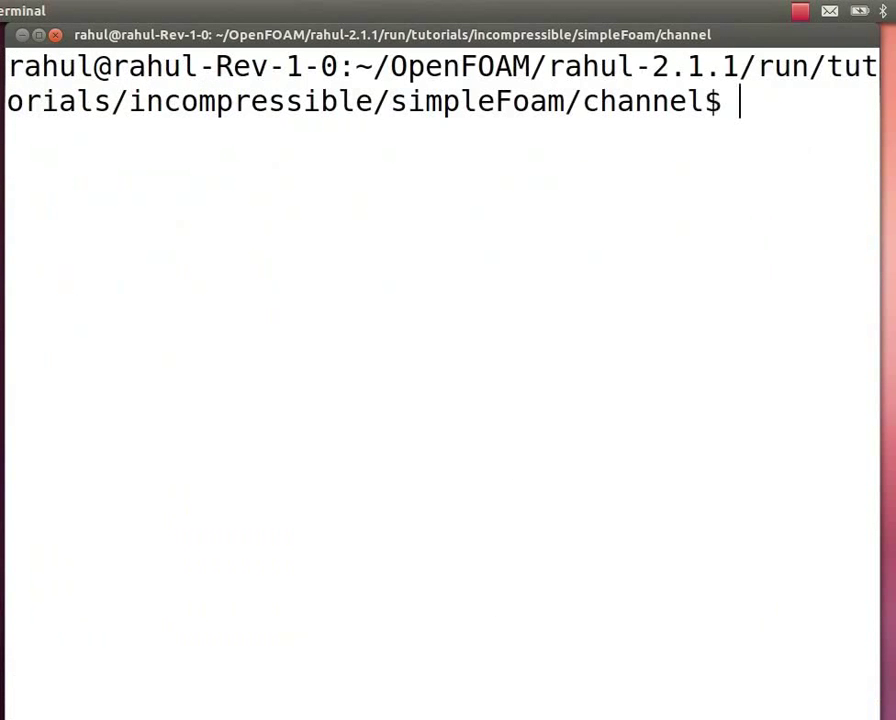
{"action": "key", "text": "alt+Tab"}
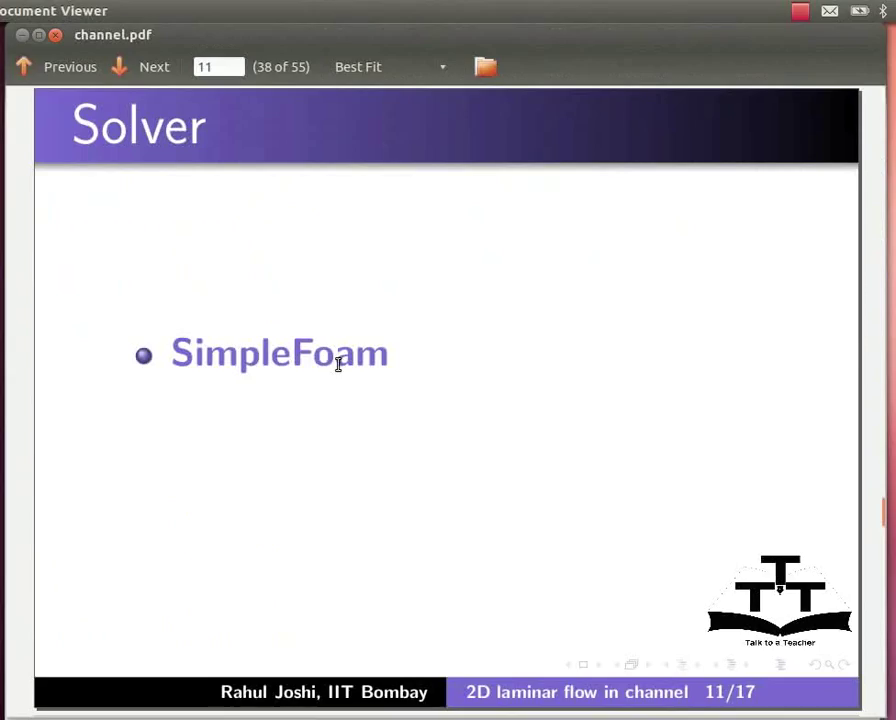
Show the Solver slide's note that SimpleFoam is steady-state, incompressible and turbulent, then return to the terminal
{"action": "key", "text": "Page_Down"}
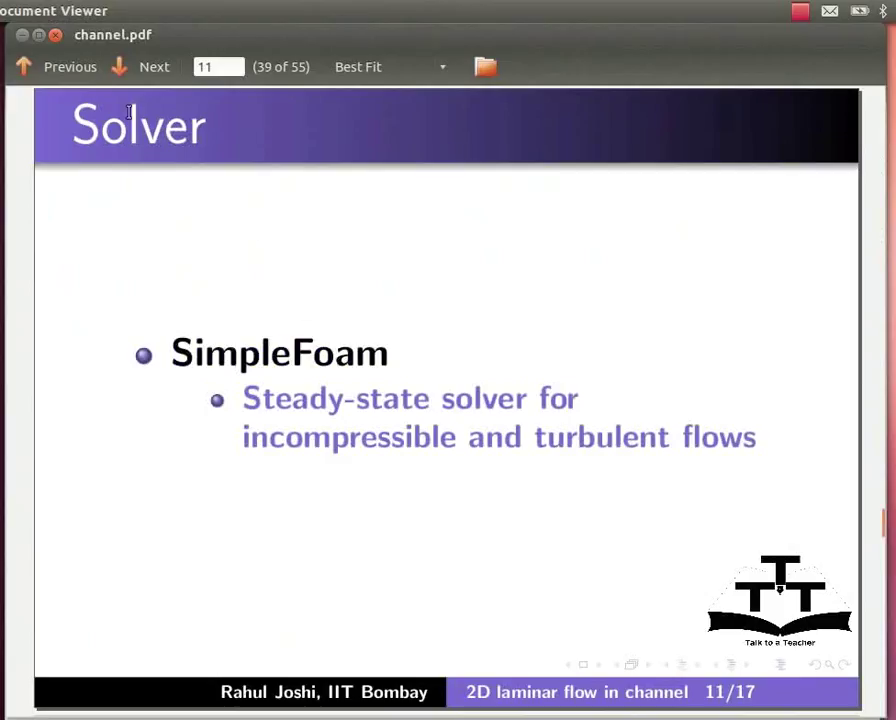
{"action": "key", "text": "alt+Tab"}
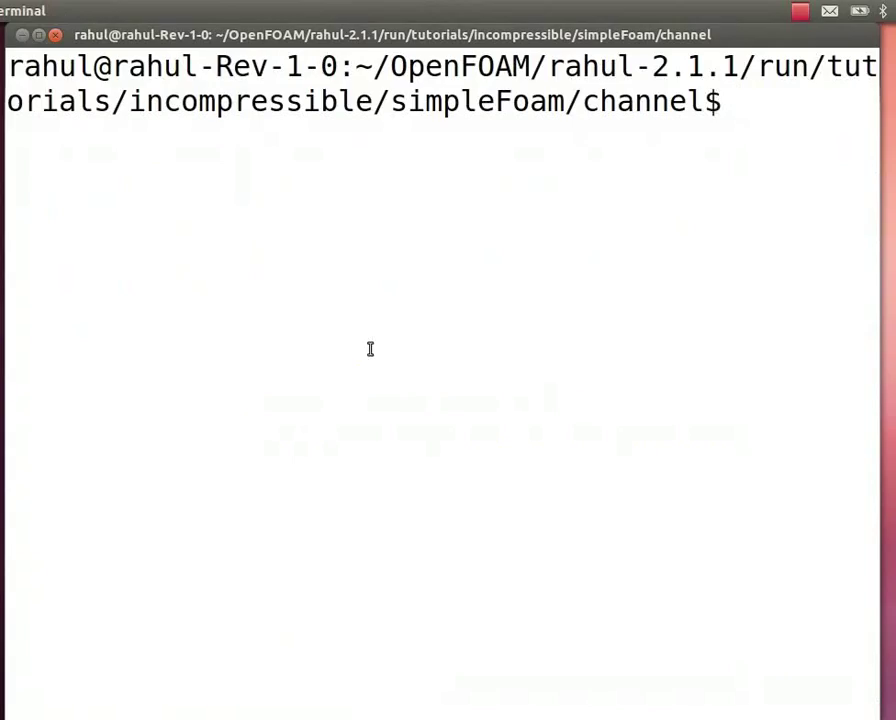
Solve the channel case with simpleFoam, then open channel.OpenFOAM in ParaView 3.12.0 via paraFoam
{"action": "type", "text": "sim"}
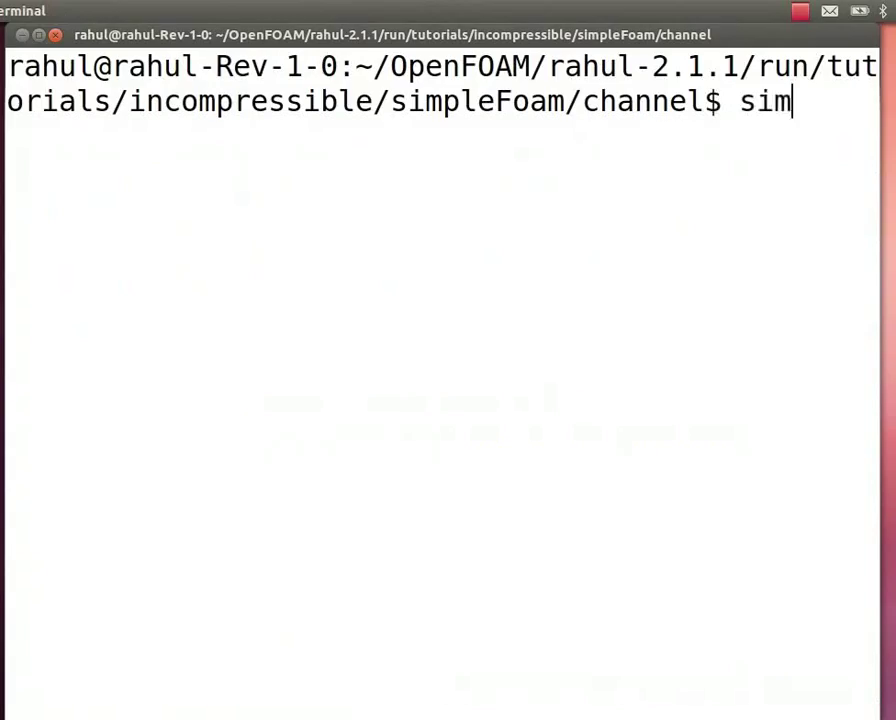
{"action": "type", "text": "pleFoam"}
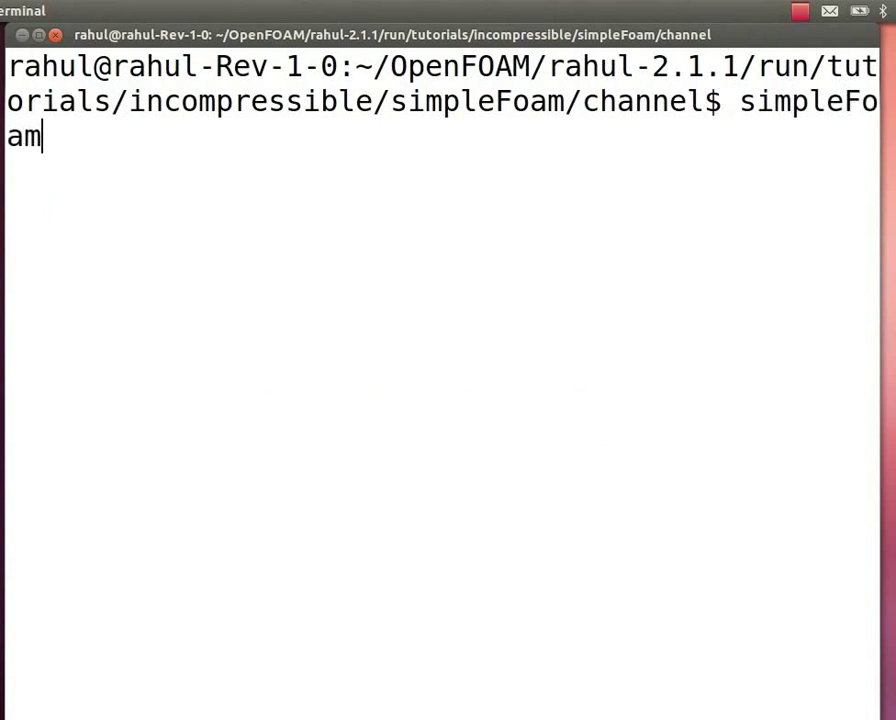
{"action": "key", "text": "Return"}
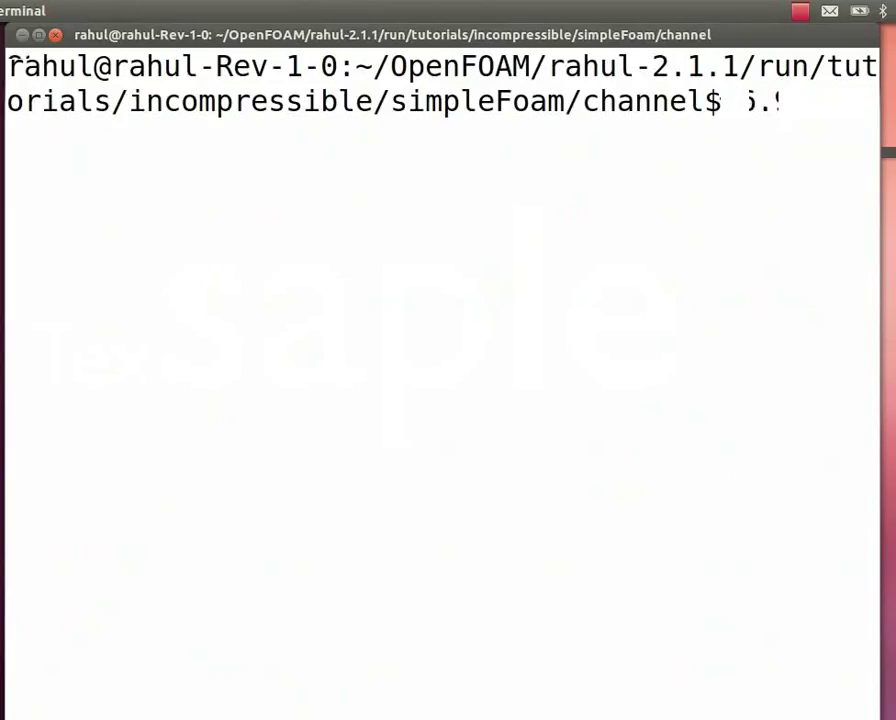
{"action": "type", "text": "paraFoam"}
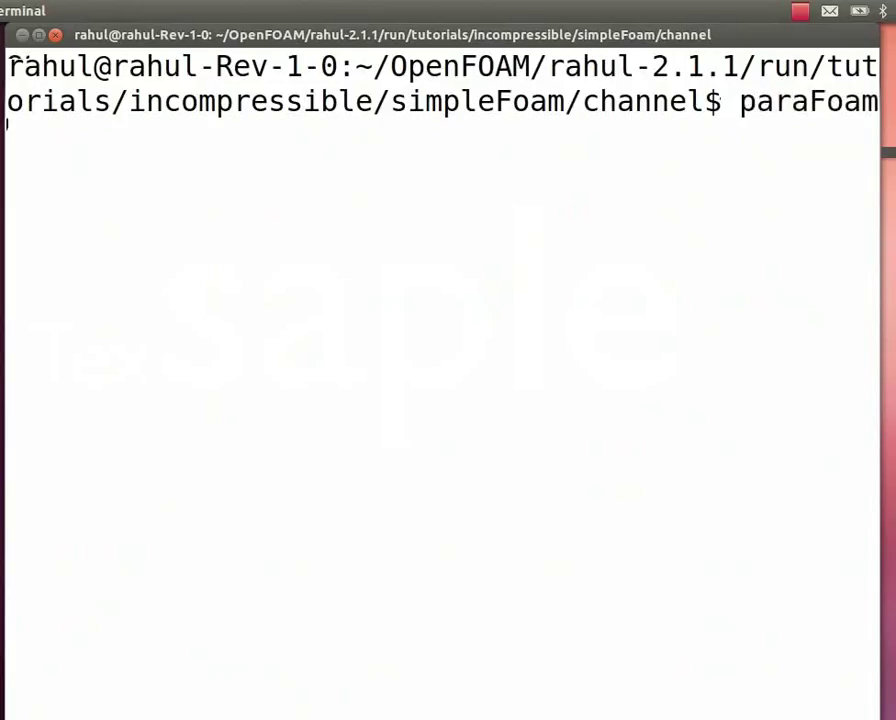
{"action": "key", "text": "Return"}
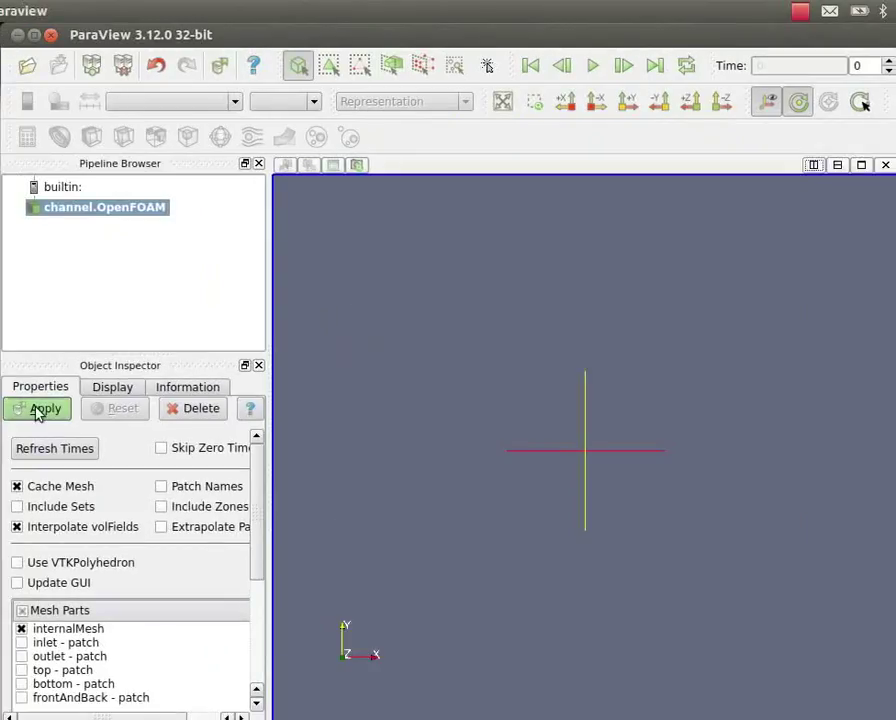
Apply the channel mesh, colour it by velocity U, and play to the final time step
{"action": "left_click", "coordinate": [40, 409]}
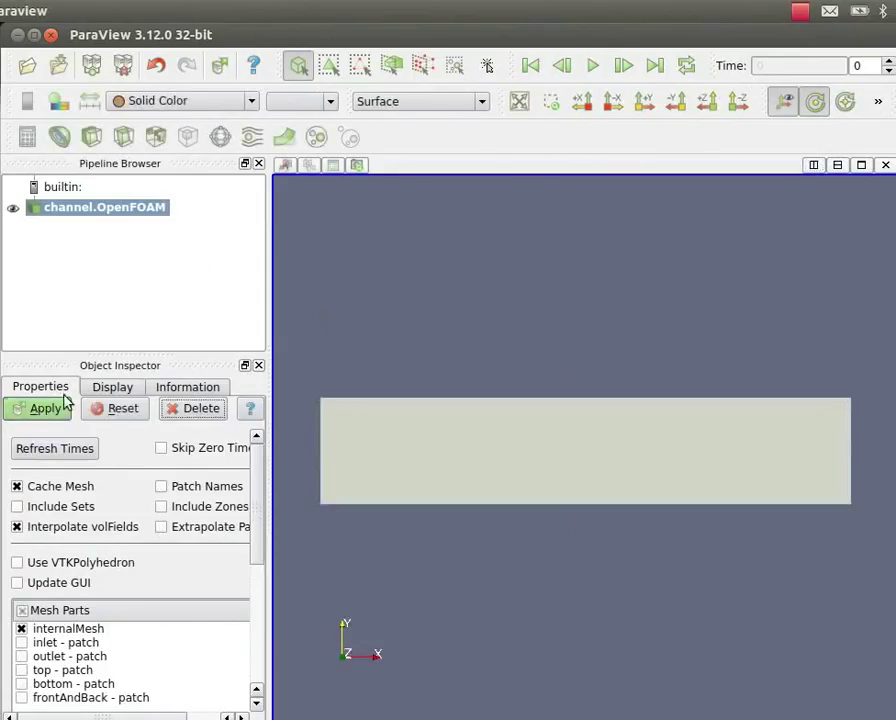
{"action": "left_click", "coordinate": [250, 101]}
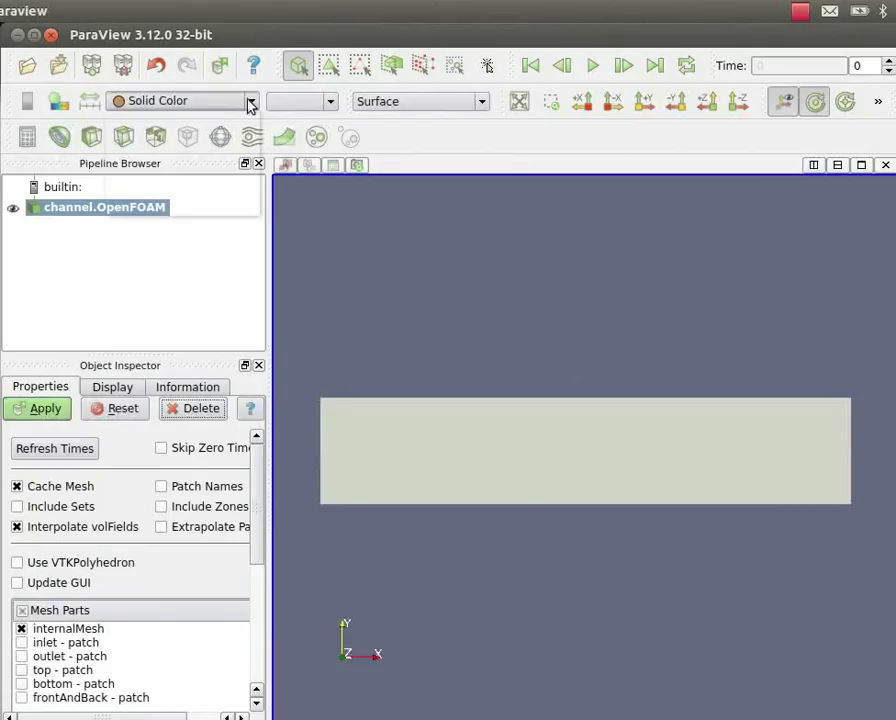
{"action": "left_click", "coordinate": [188, 206]}
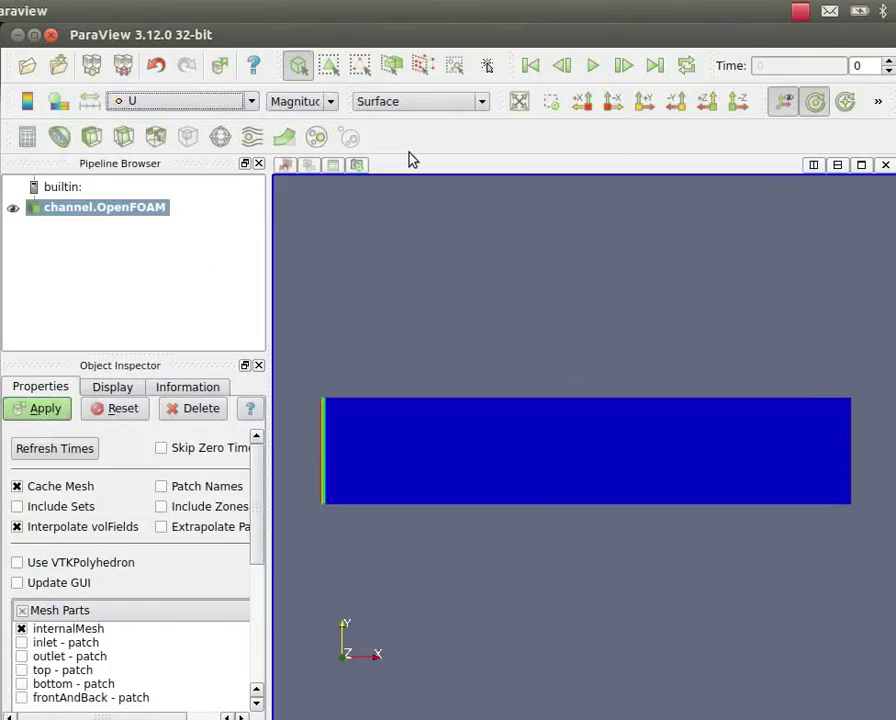
{"action": "left_click", "coordinate": [596, 67]}
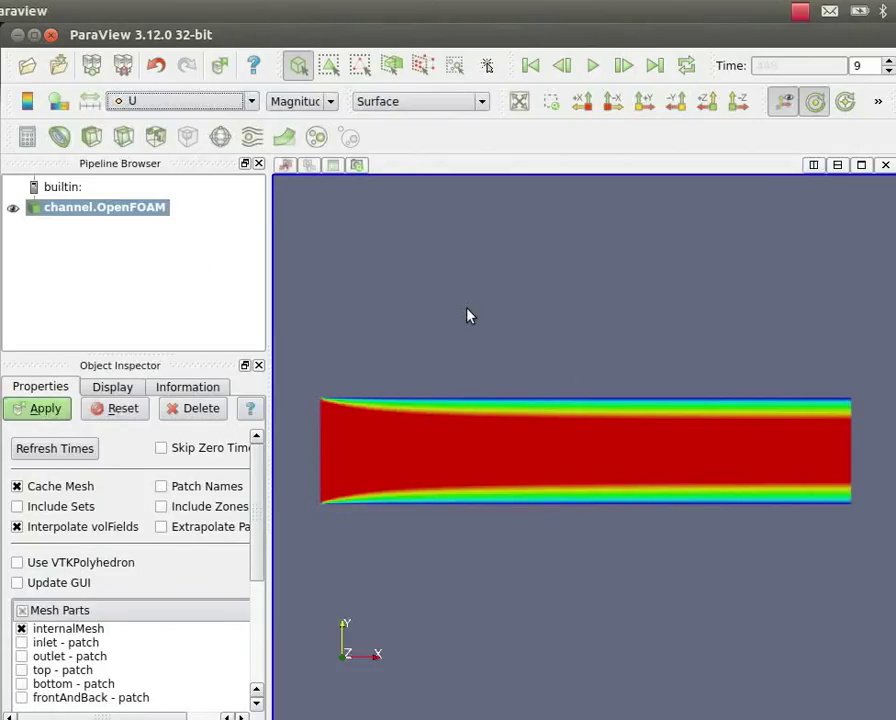
Show the U Magnitude colour legend, apply it, and rescale colours to the 0–1.482705 data range
{"action": "left_click", "coordinate": [27, 103]}
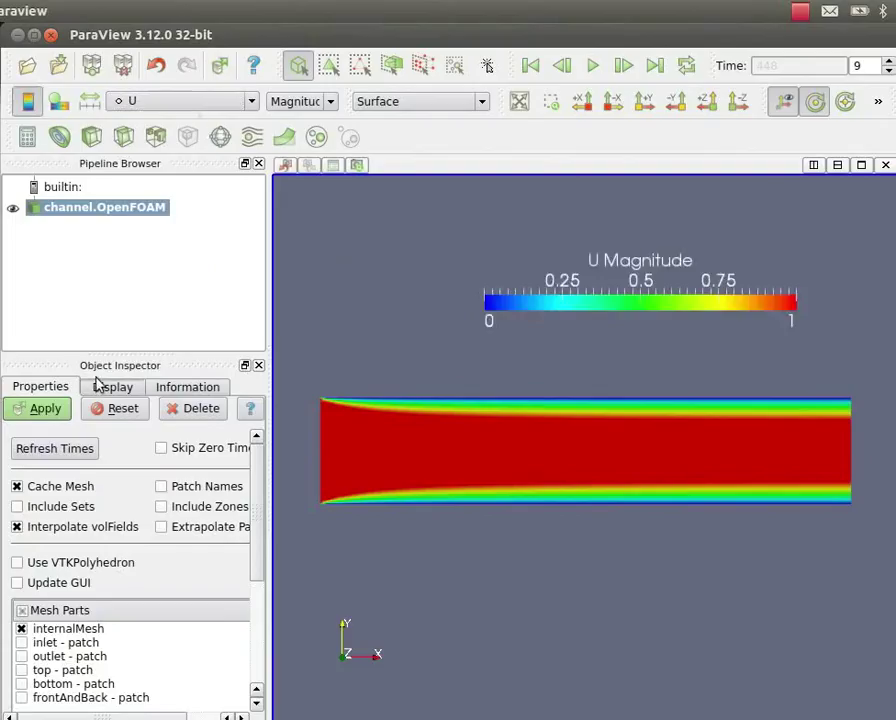
{"action": "left_click", "coordinate": [36, 418]}
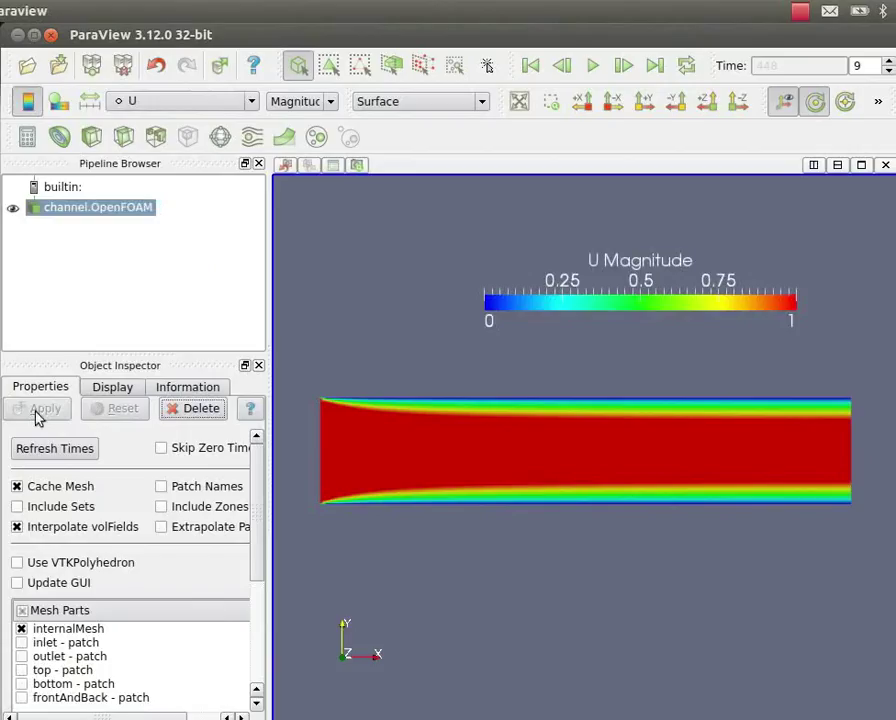
{"action": "left_click", "coordinate": [106, 394]}
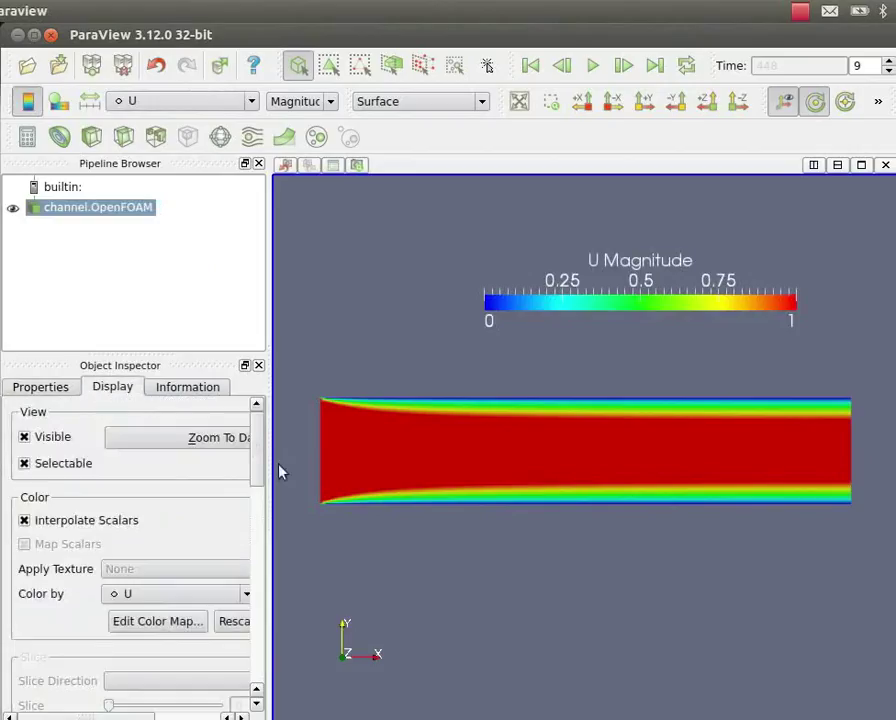
{"action": "left_click_drag", "start_coordinate": [254, 472], "coordinate": [261, 493]}
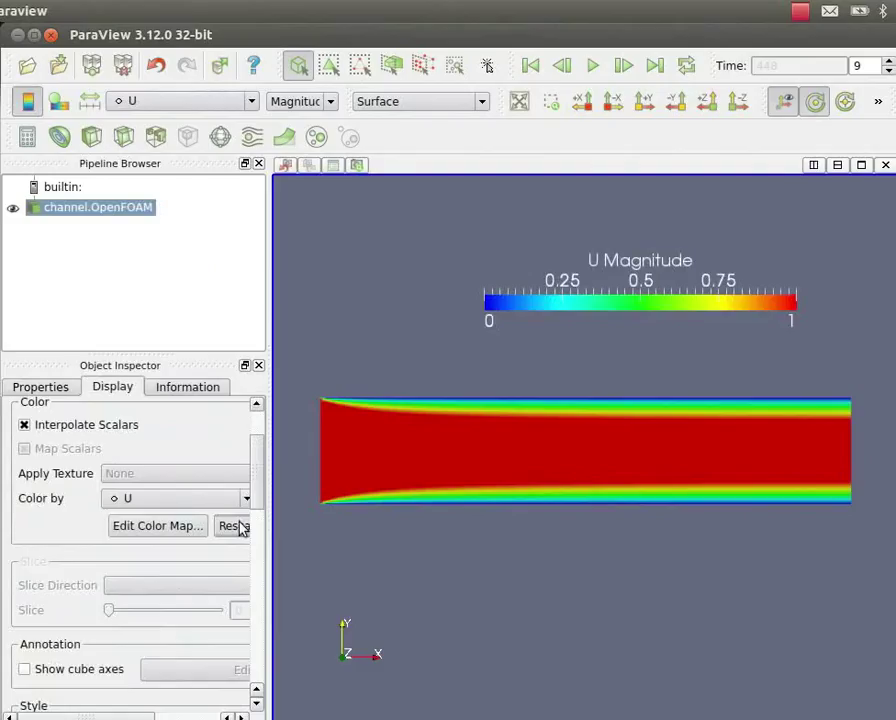
{"action": "left_click", "coordinate": [234, 526]}
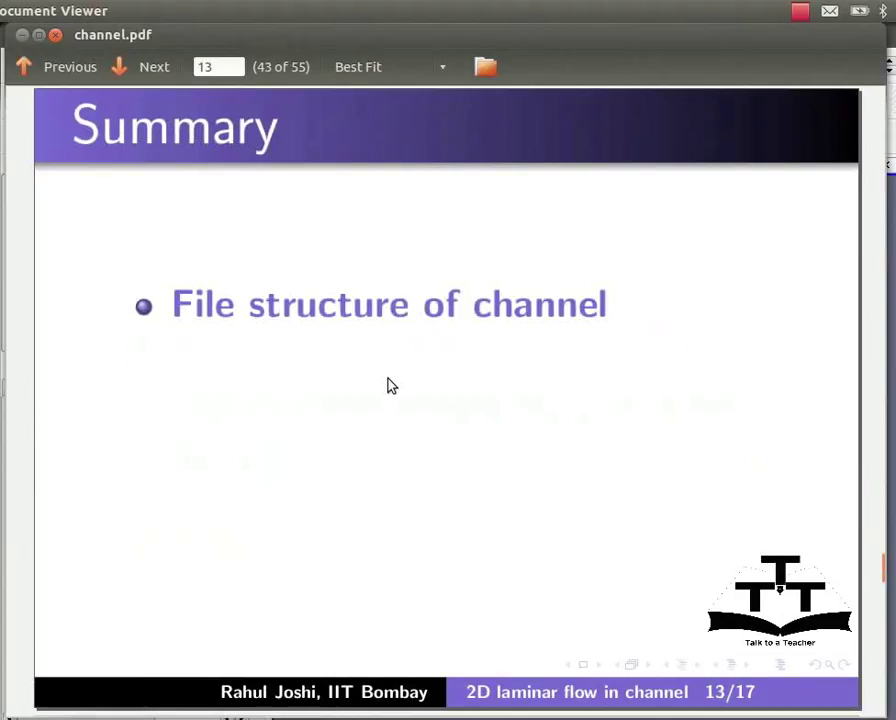
Reveal the remaining Summary points, ending with the validation point
{"action": "key", "text": "Page_Down"}
{"action": "key", "text": "Page_Down"}
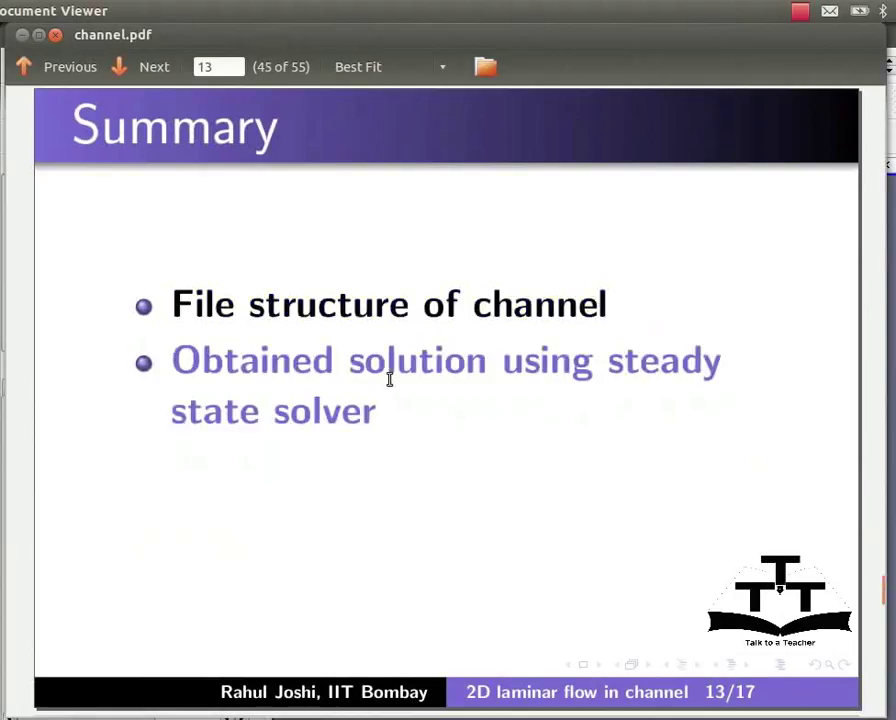
{"action": "key", "text": "Page_Down"}
{"action": "key", "text": "Page_Down"}
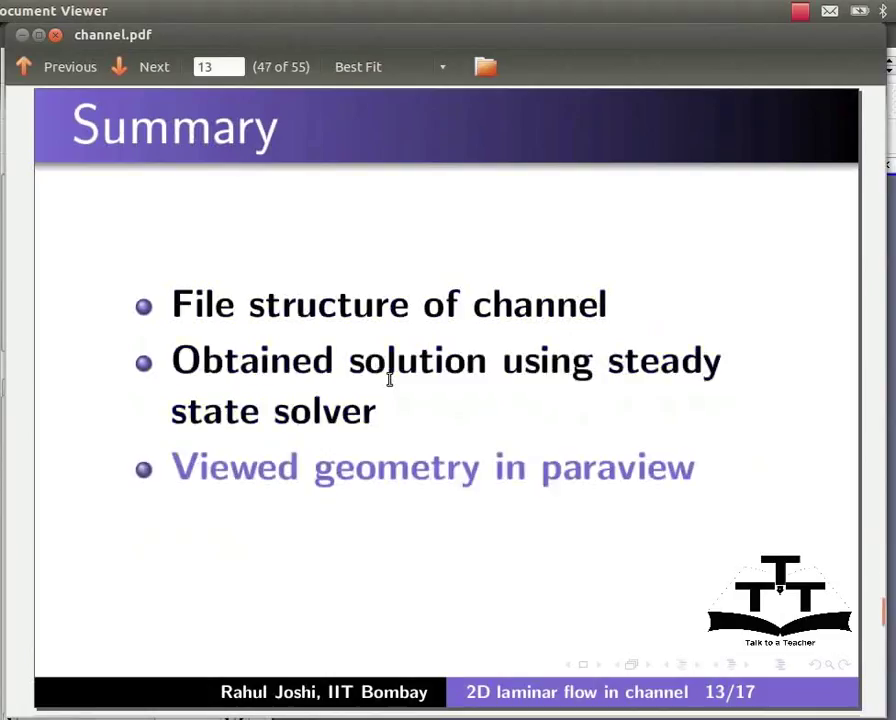
{"action": "key", "text": "Page_Down"}
{"action": "key", "text": "Page_Down"}
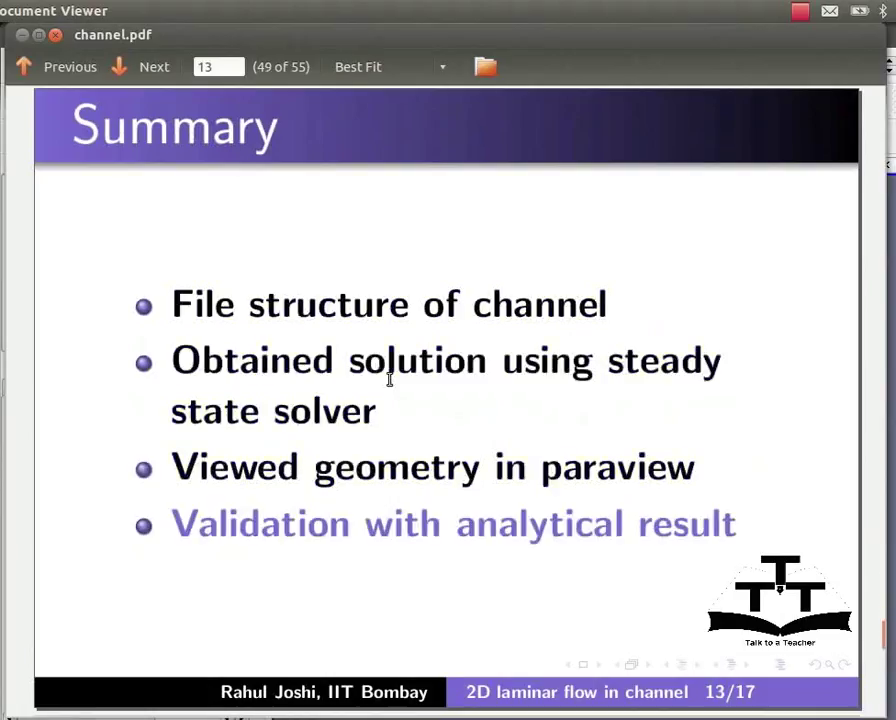
Go through both Assignment points and on to the About the Spoken Tutorial Project slide
{"action": "key", "text": "Page_Down"}
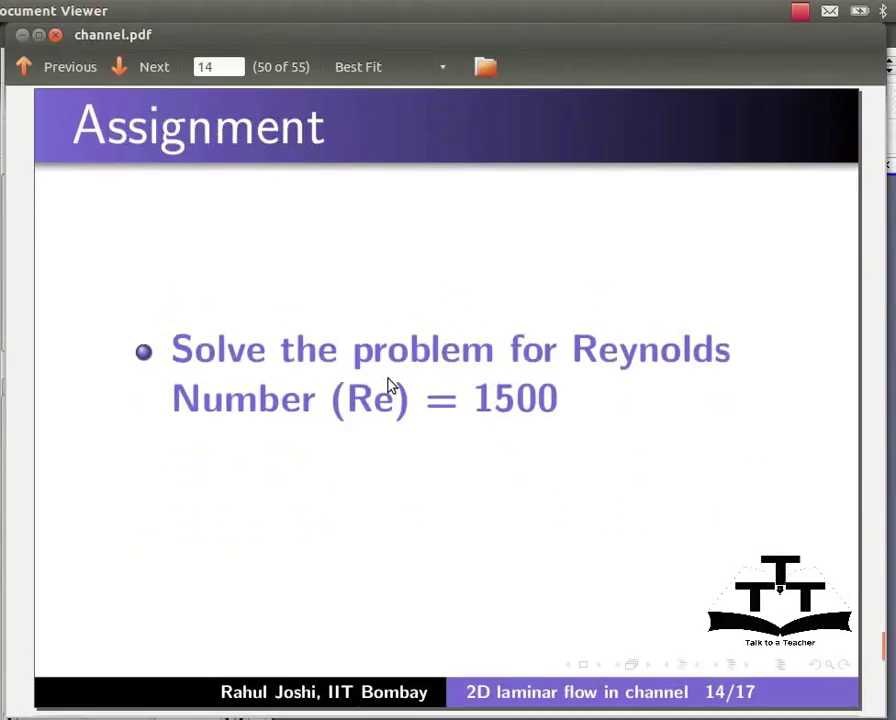
{"action": "key", "text": "Page_Down"}
{"action": "key", "text": "Page_Down"}
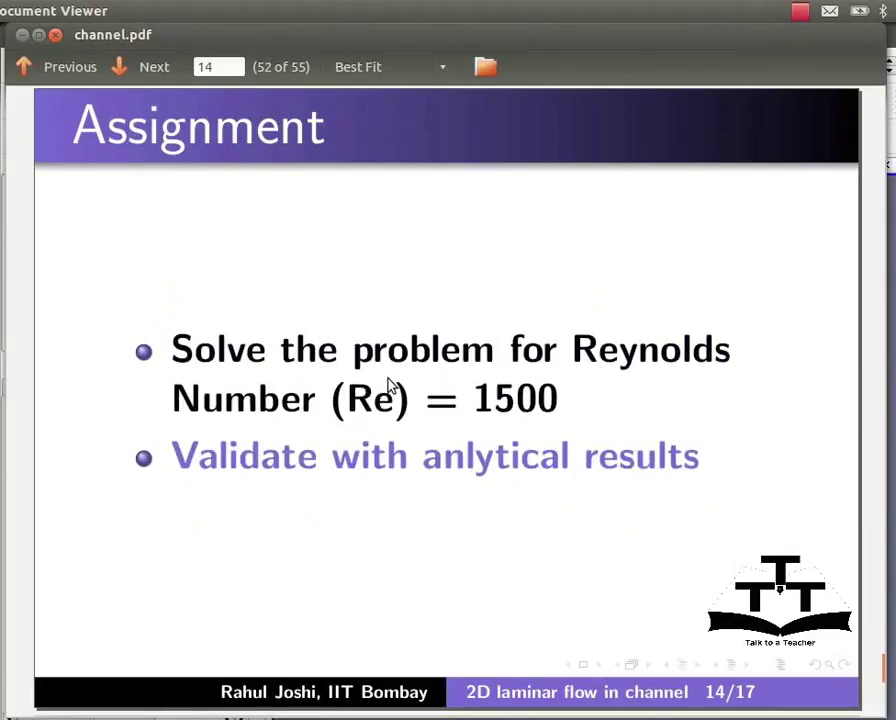
{"action": "key", "text": "Page_Down"}
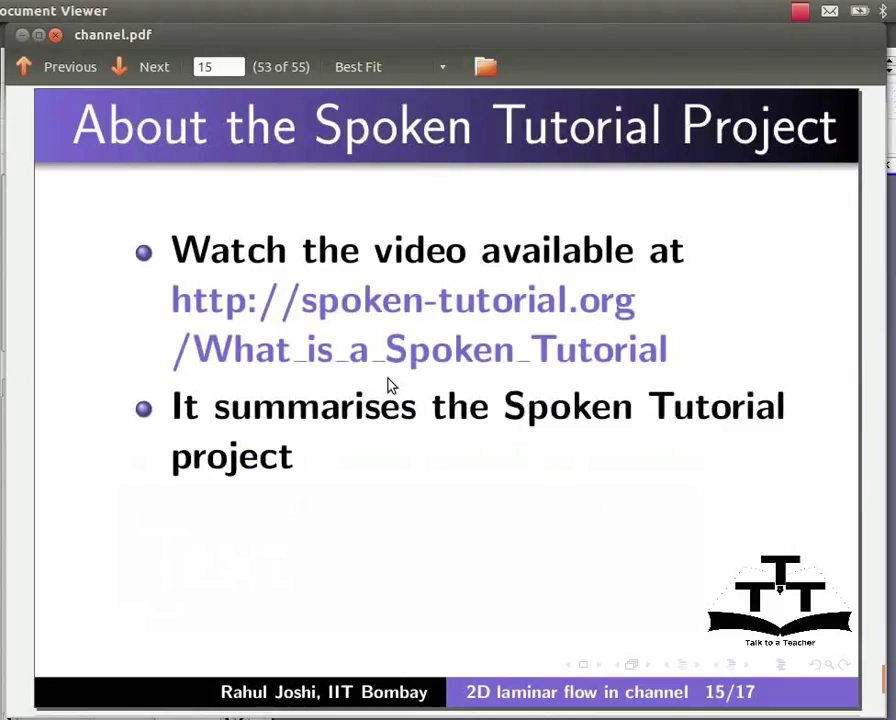
Reveal the last About-slide bullet, then advance past Spoken Tutorial Workshops to Acknowledgements (17/17)
{"action": "key", "text": "Page_Down"}
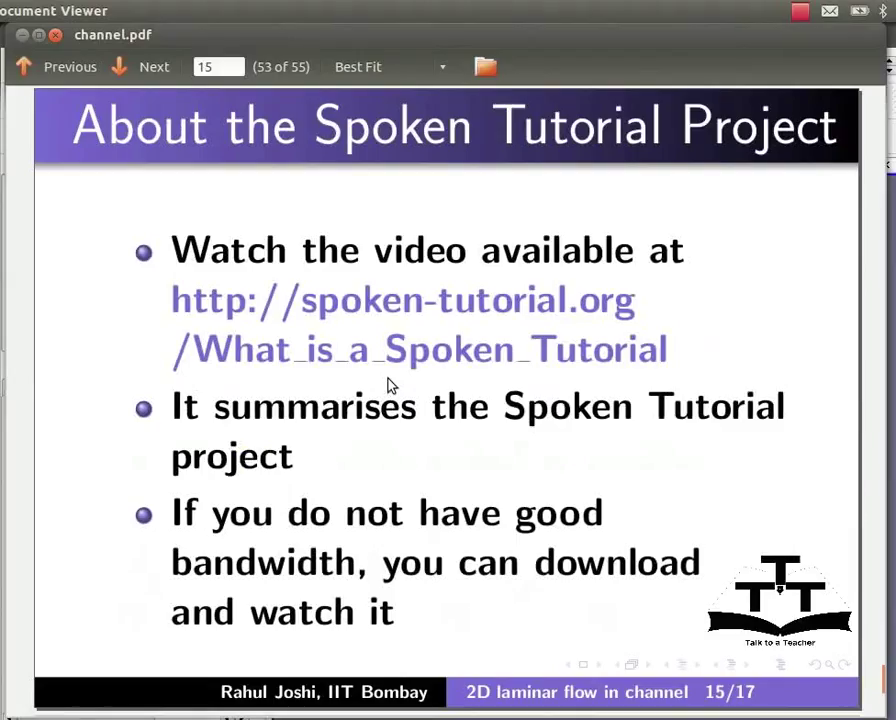
{"action": "key", "text": "Page_Down"}
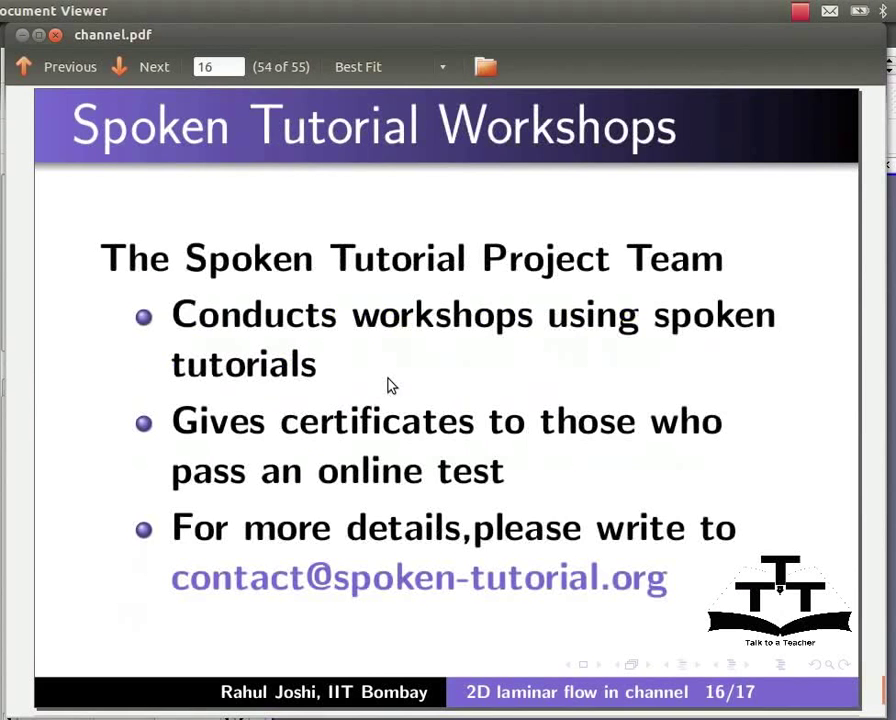
{"action": "key", "text": "Page_Down"}
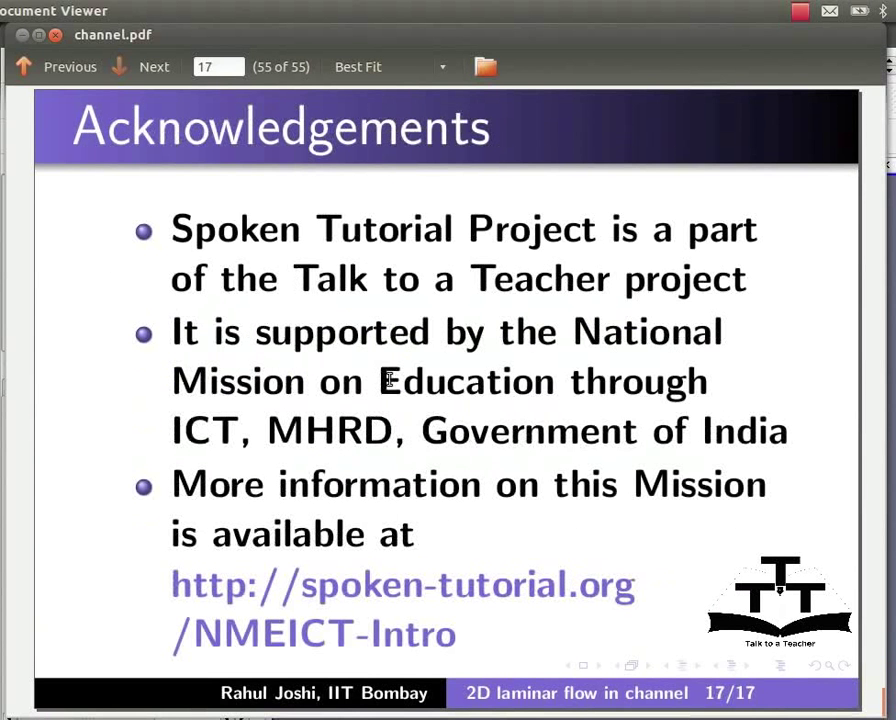